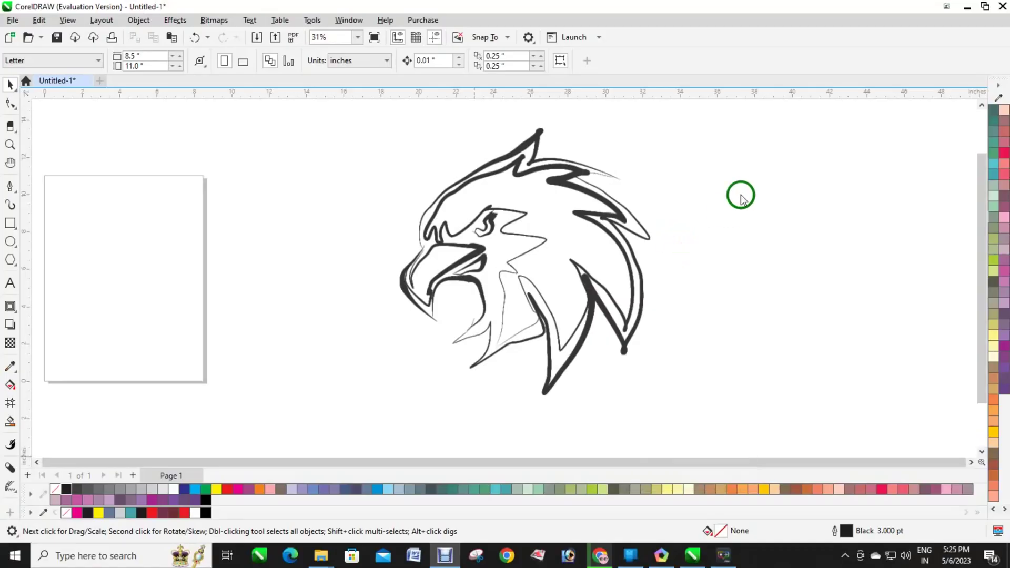
Step: Trace the eagle's outer contour with straight Pen tool segments from the beak tip over the crest to the long back feather's tip
left_click(10, 187)
scroll(581, 380, "up", 1)
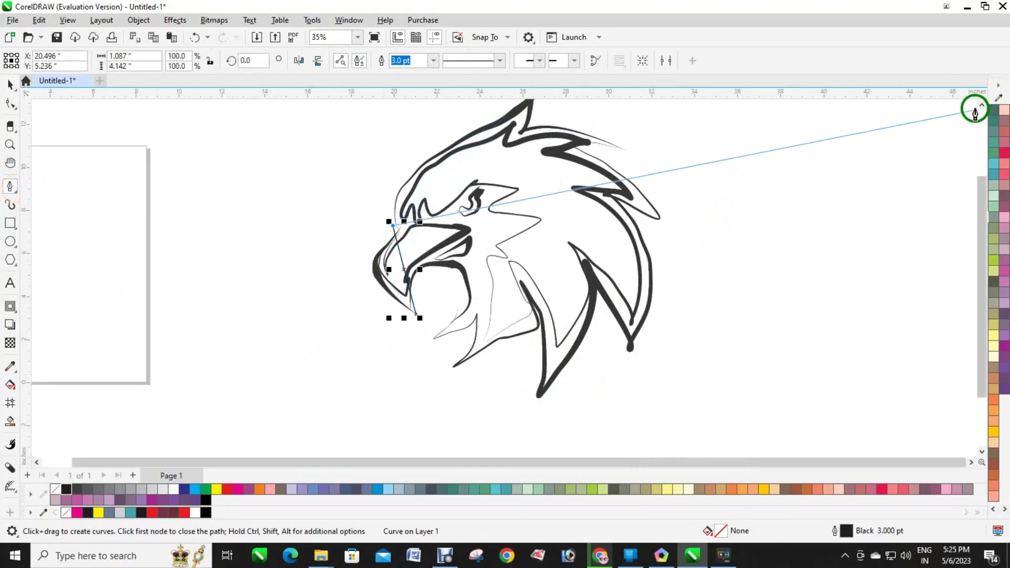
left_click(983, 105)
left_click(536, 154)
left_click_drag(519, 209, 574, 222)
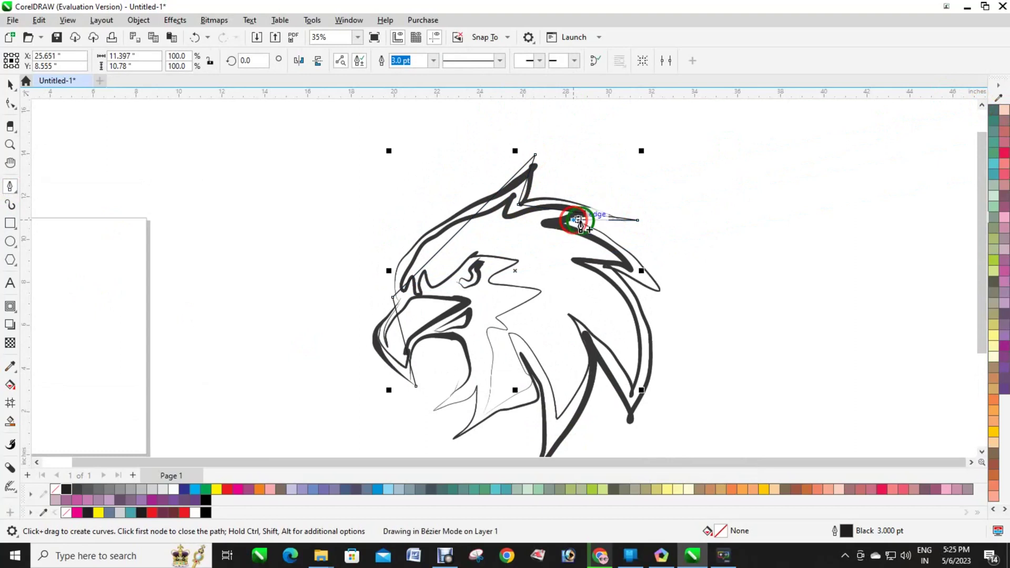
left_click(667, 291)
left_click(607, 268)
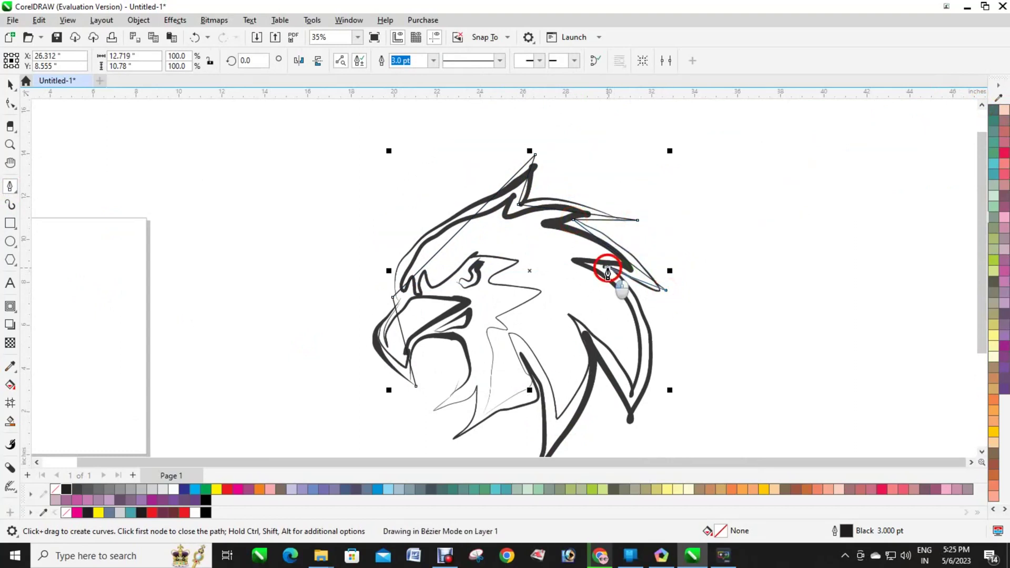
left_click(632, 426)
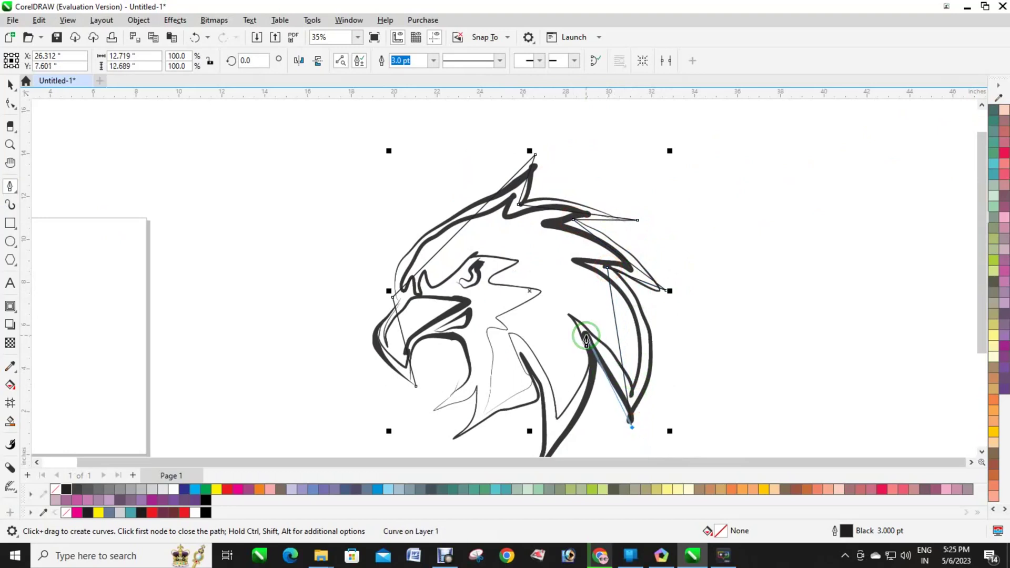
Step: Continue the contour through the neck feathers, throat and open mouth, and close it at the beak tip
left_click(982, 451)
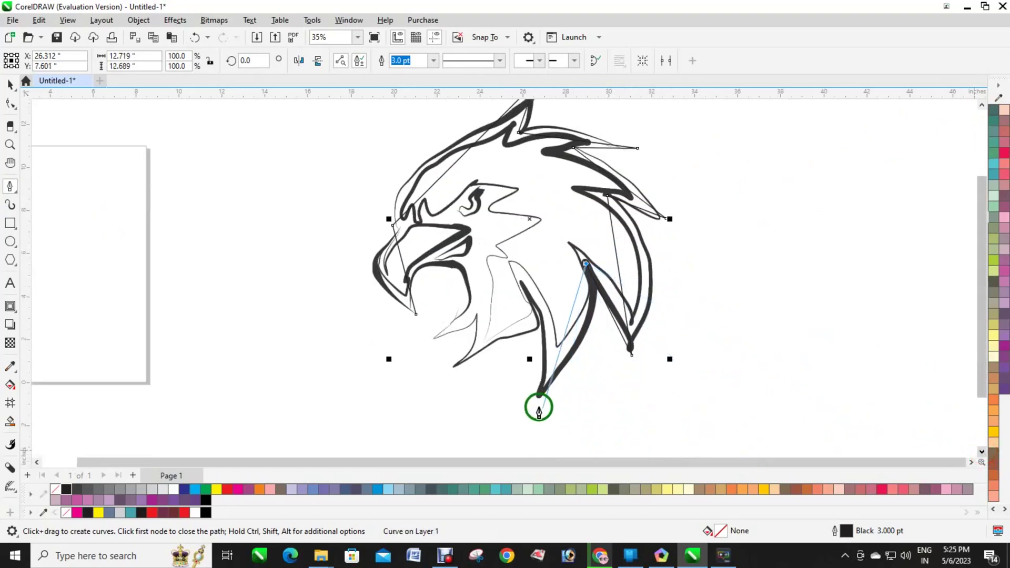
left_click(540, 399)
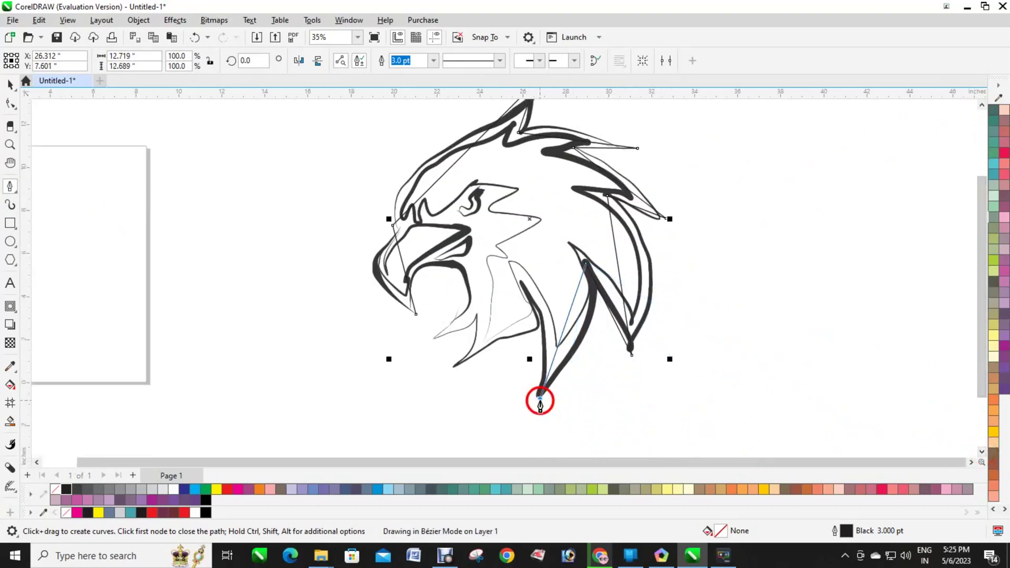
left_click_drag(524, 277, 547, 327)
left_click(545, 331)
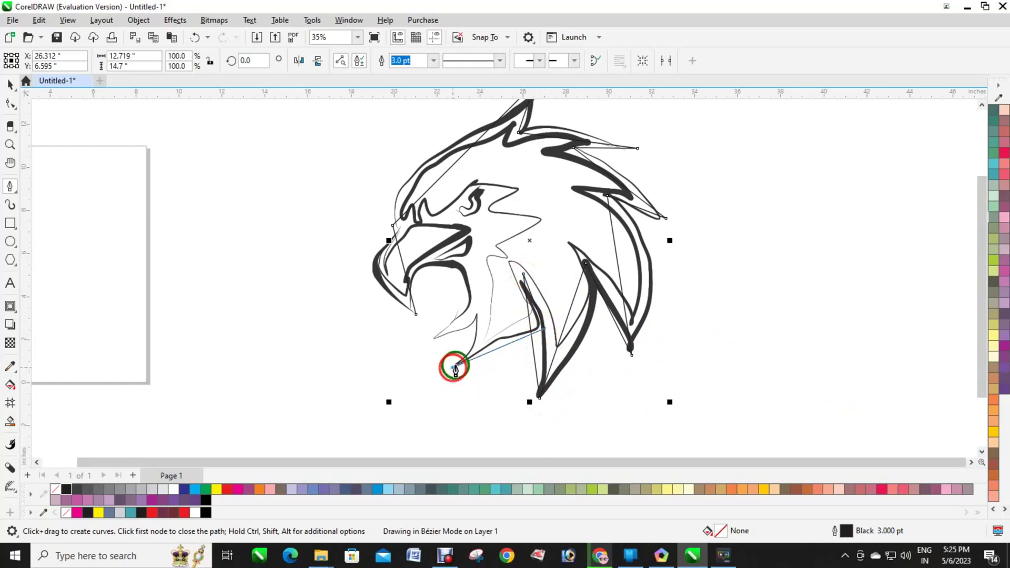
left_click_drag(454, 367, 456, 270)
left_click(454, 266)
left_click(417, 315)
scroll(417, 315, "down", 1)
Step: Set the traced contour's outline to 8.0 pt wide and red
left_click(10, 86)
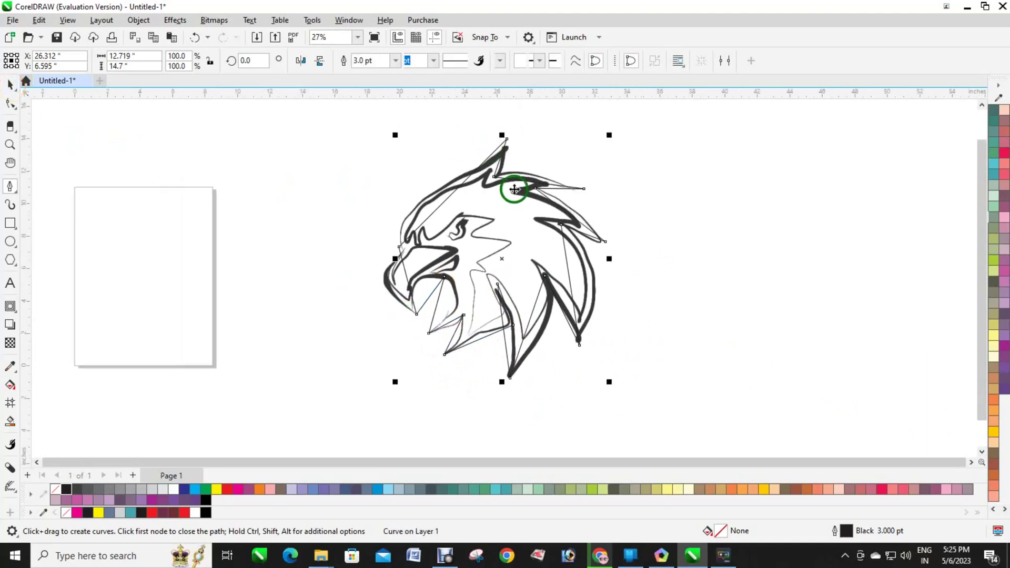
left_click(396, 61)
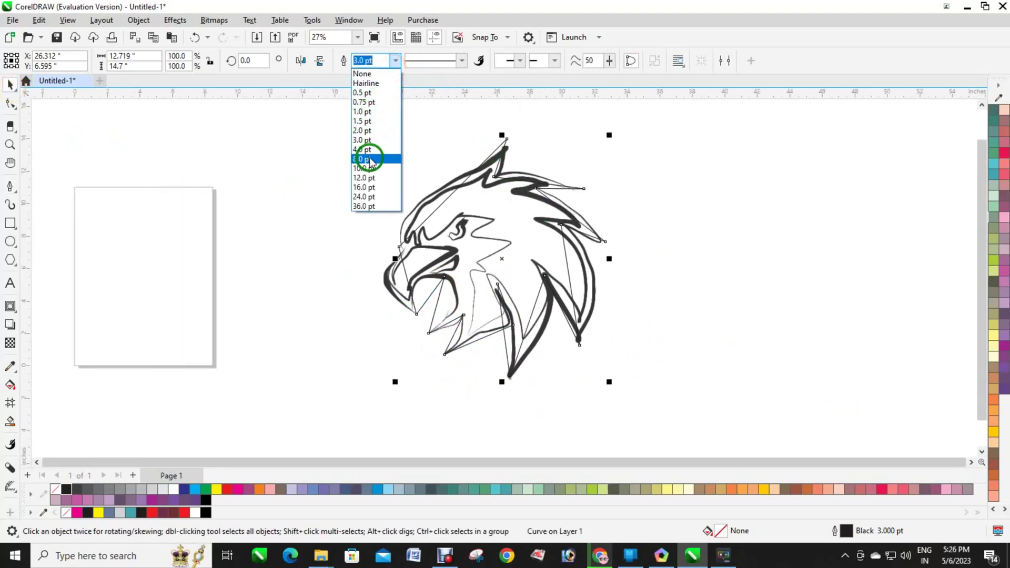
left_click(371, 159)
double_click(846, 532)
left_click(394, 179)
left_click_drag(412, 330, 354, 331)
left_click_drag(413, 260, 505, 218)
left_click(530, 194)
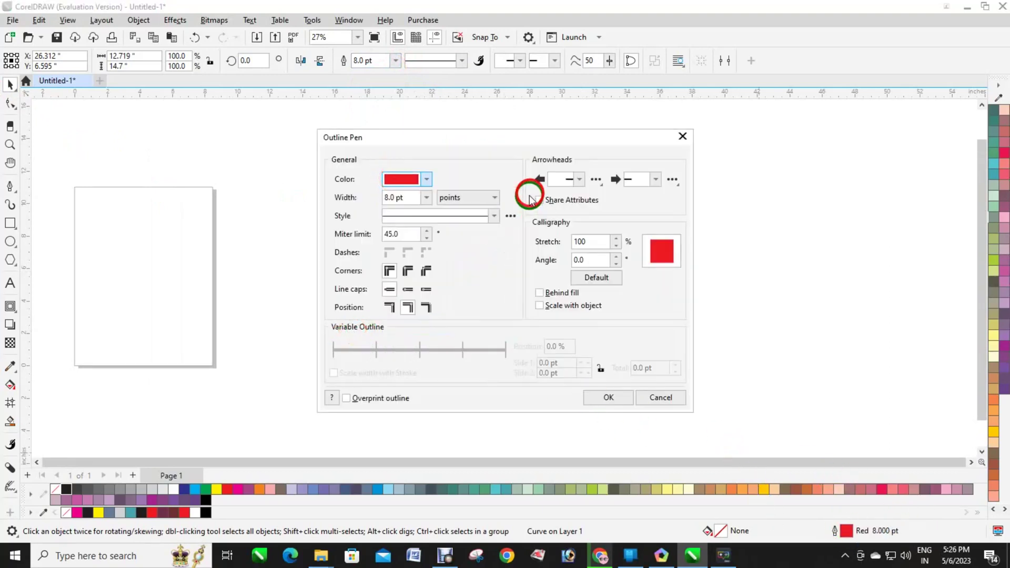
left_click(611, 395)
Step: Lock the eagle sketch bitmap beneath the red contour
left_click(593, 295)
left_click(595, 299)
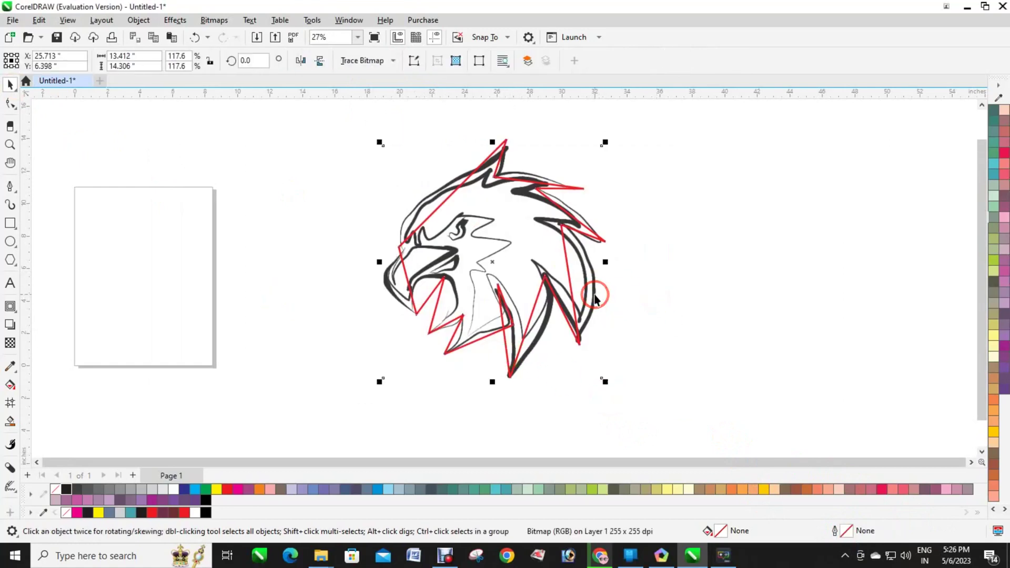
right_click(596, 299)
left_click(622, 328)
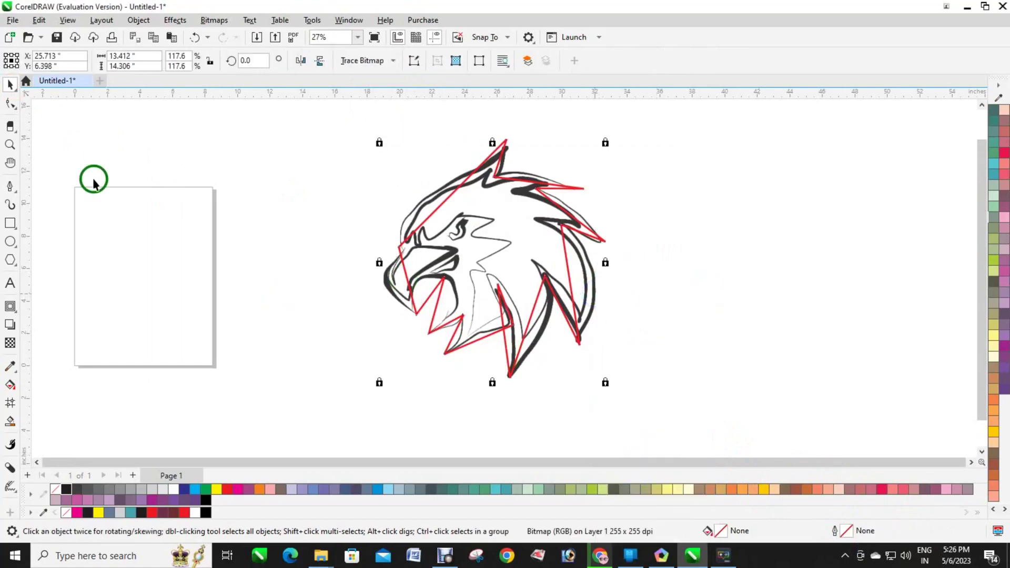
Step: Select all nodes of the red contour and convert its straight segments to curves
left_click(10, 103)
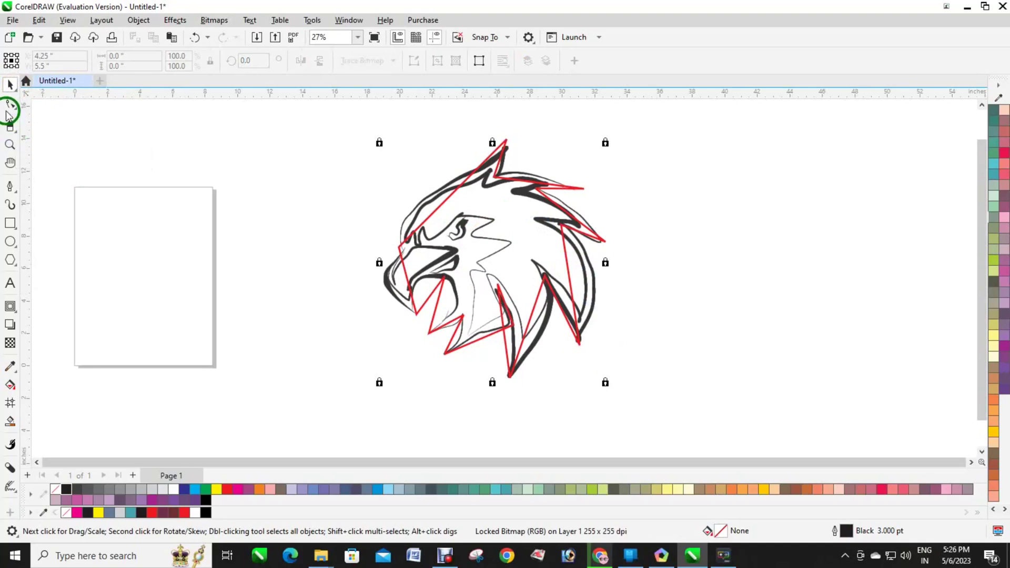
left_click(453, 195)
left_click_drag(289, 117, 649, 428)
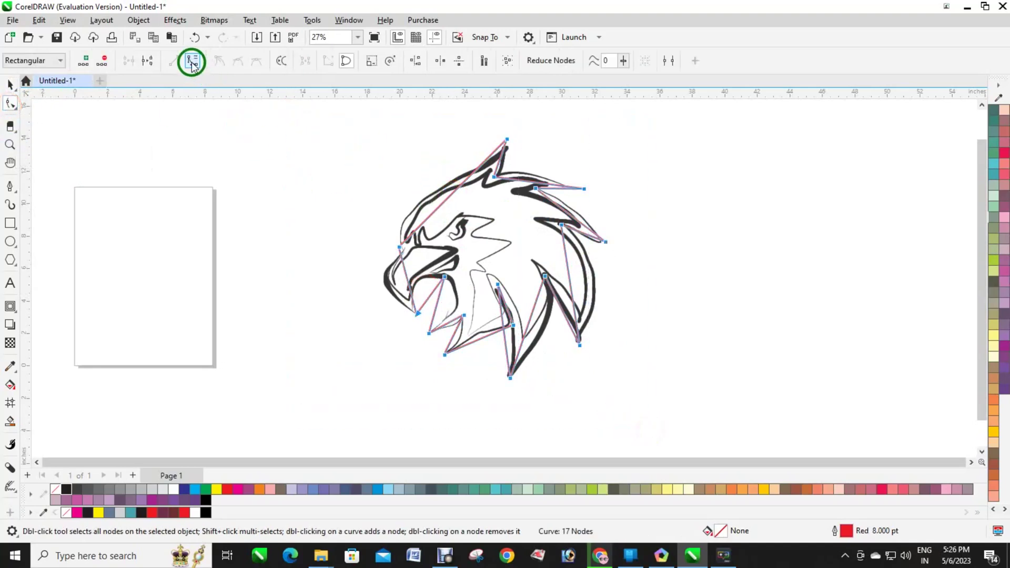
Step: Bend the beak and mouth segments to follow the sketch, removing the node at the top of the mouth
scroll(440, 214, "up", 3)
left_click_drag(376, 328, 342, 340)
left_click_drag(424, 356, 468, 373)
double_click(449, 325)
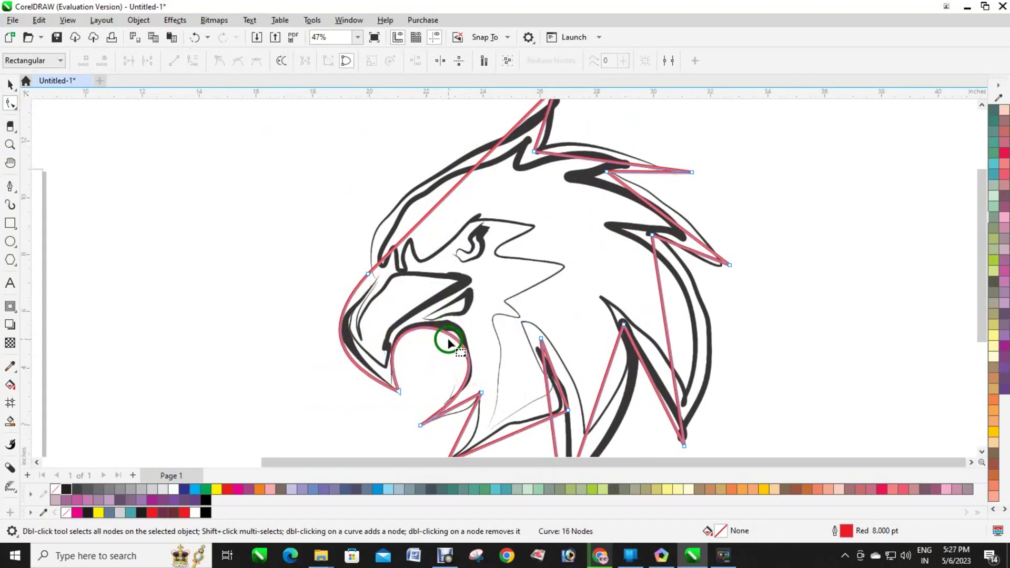
Step: Curve the segment from the beak's base to the crest tip along the forehead, refining it with its control handles
left_click_drag(432, 212, 375, 223)
left_click(368, 273)
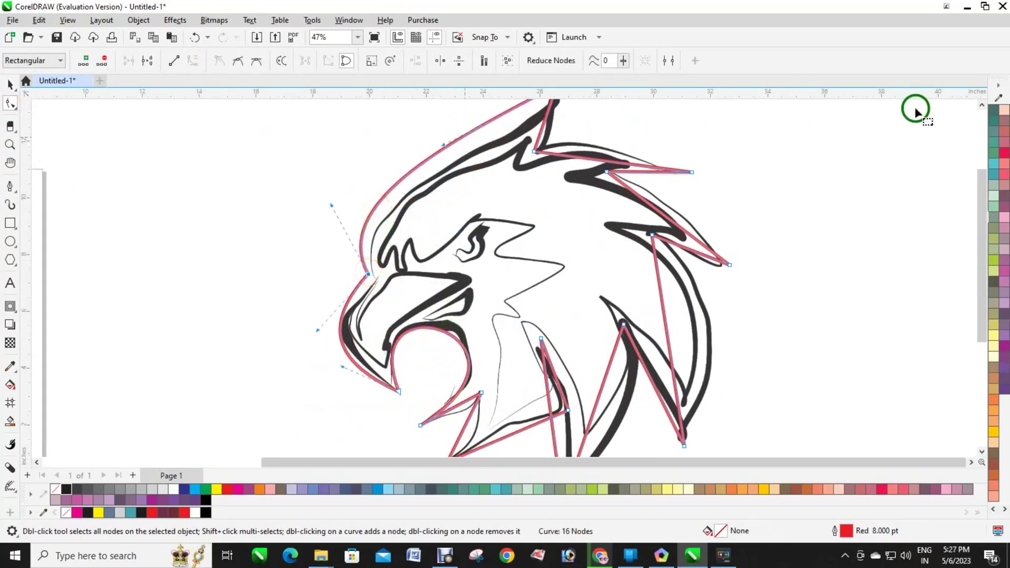
left_click(981, 104)
left_click(981, 104)
left_click_drag(443, 217, 465, 240)
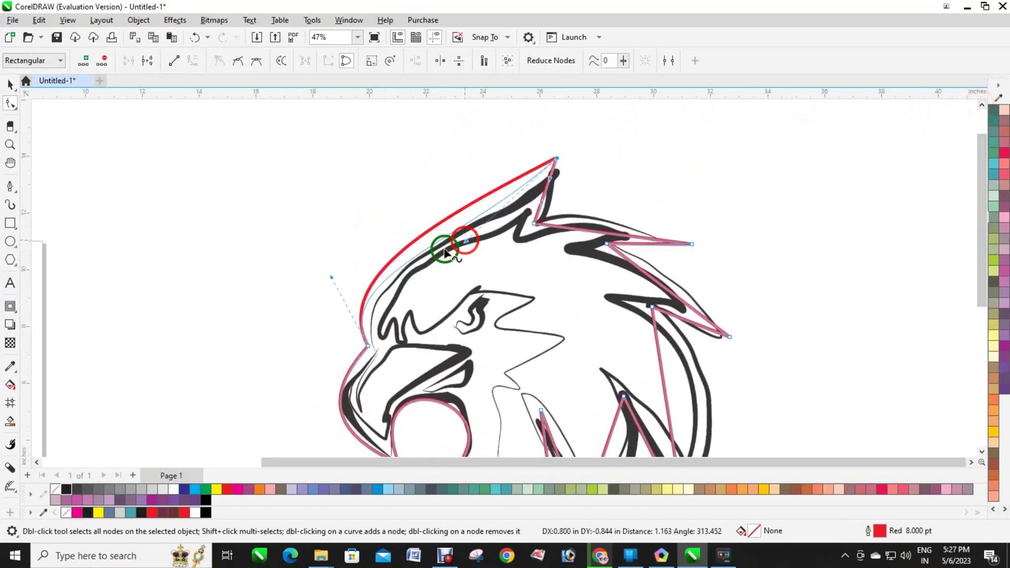
left_click_drag(330, 277, 335, 256)
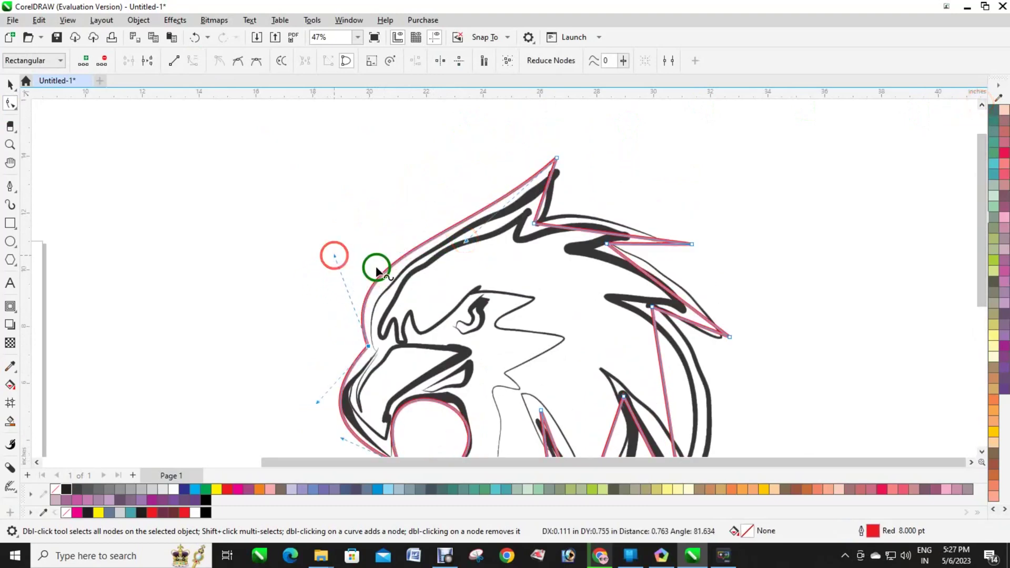
Step: Bend the crest's back edge and the edges of the two upper back feathers to match the sketch
mouse_move(560, 191)
left_mouse_down()
mouse_move(550, 192)
mouse_move(559, 194)
left_mouse_up()
left_click_drag(581, 231, 582, 209)
left_click_drag(654, 245, 638, 236)
left_click_drag(665, 287, 683, 279)
left_click_drag(681, 317, 682, 308)
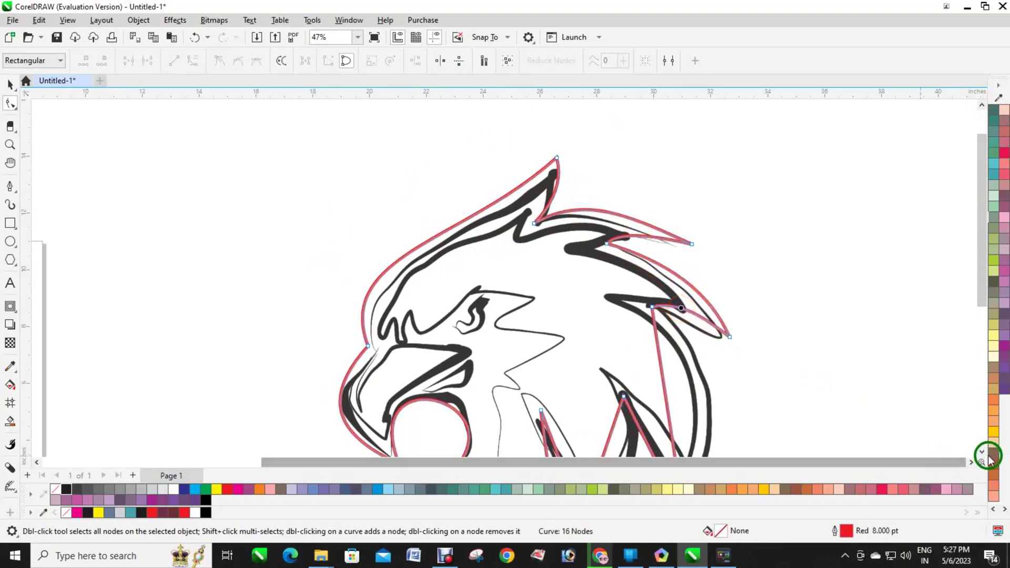
Step: Curve the long outer edge of the back and the adjoining edges of the two lower neck feathers
left_click(983, 453)
left_click_drag(669, 273, 710, 267)
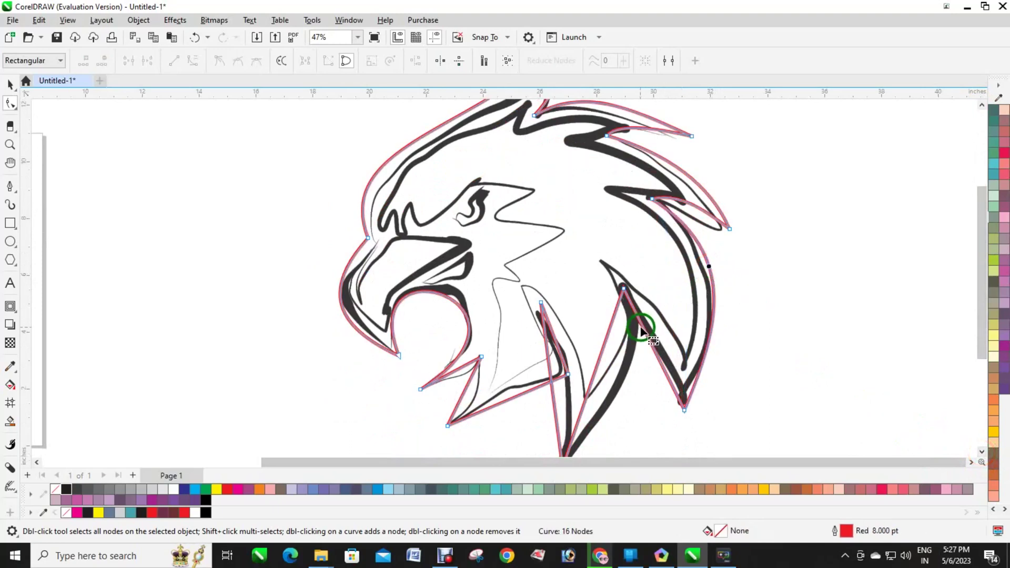
left_click_drag(657, 329, 655, 332)
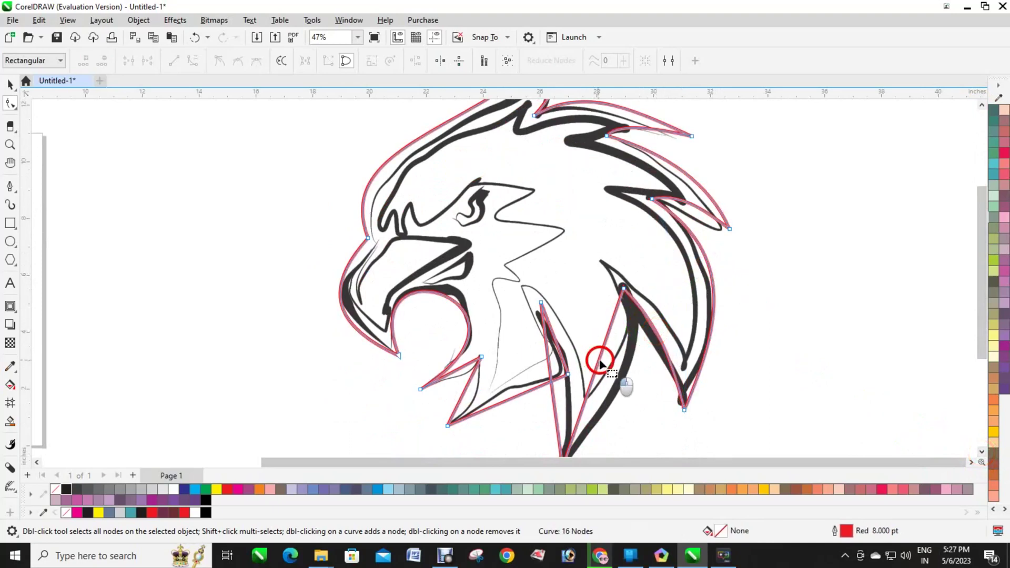
left_click_drag(598, 367, 633, 373)
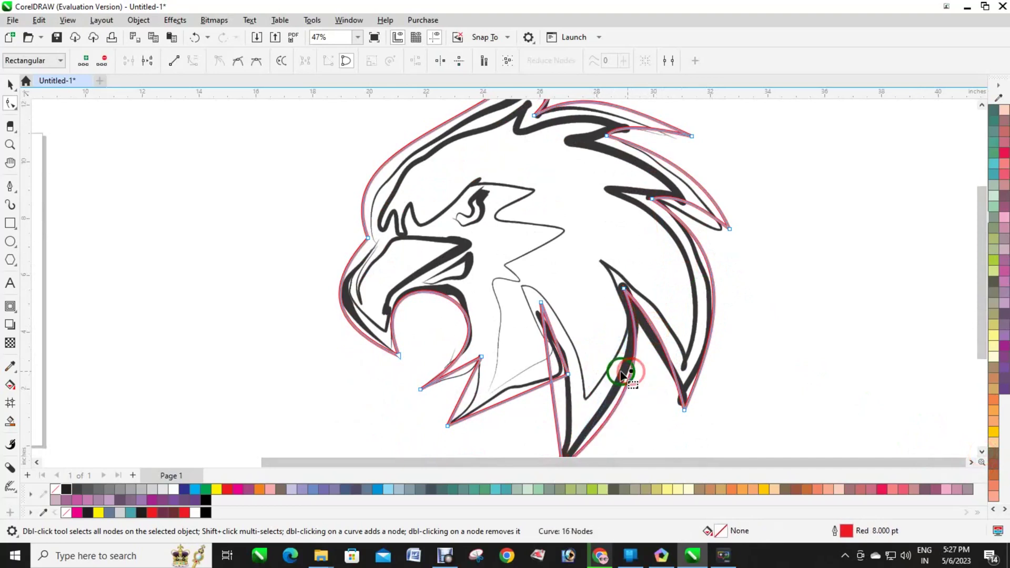
Step: Curve the front neck feather, throat and lower beak segments, removing the extra node between the neck feather and throat
mouse_move(548, 370)
left_mouse_down()
mouse_move(575, 372)
mouse_move(555, 372)
mouse_move(547, 387)
mouse_move(574, 361)
mouse_move(543, 381)
left_mouse_up()
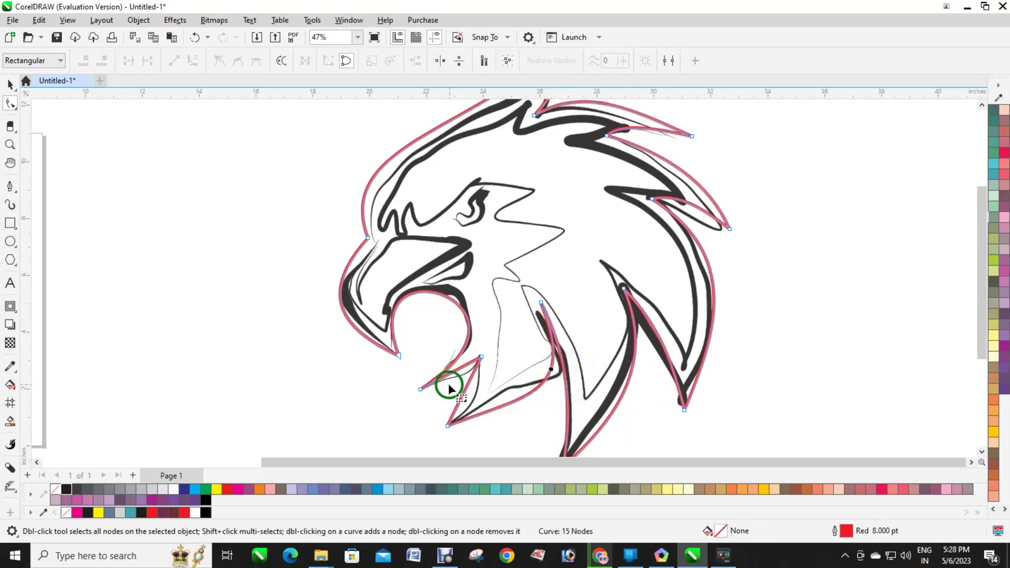
left_click_drag(463, 395, 459, 370)
left_click(460, 375)
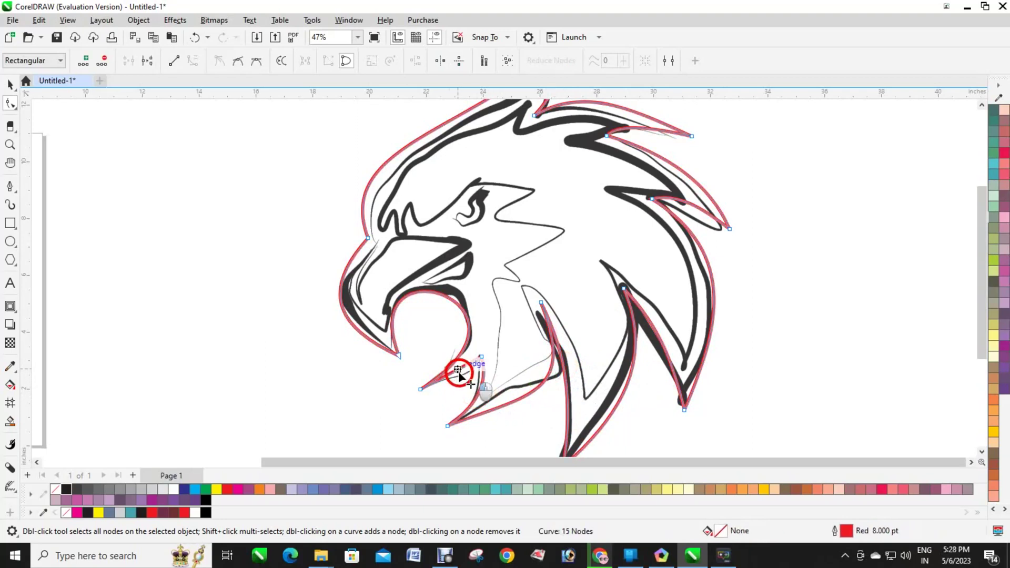
Step: Fill the finished eagle contour with black and move it beside the sketch
scroll(547, 377, "down", 4)
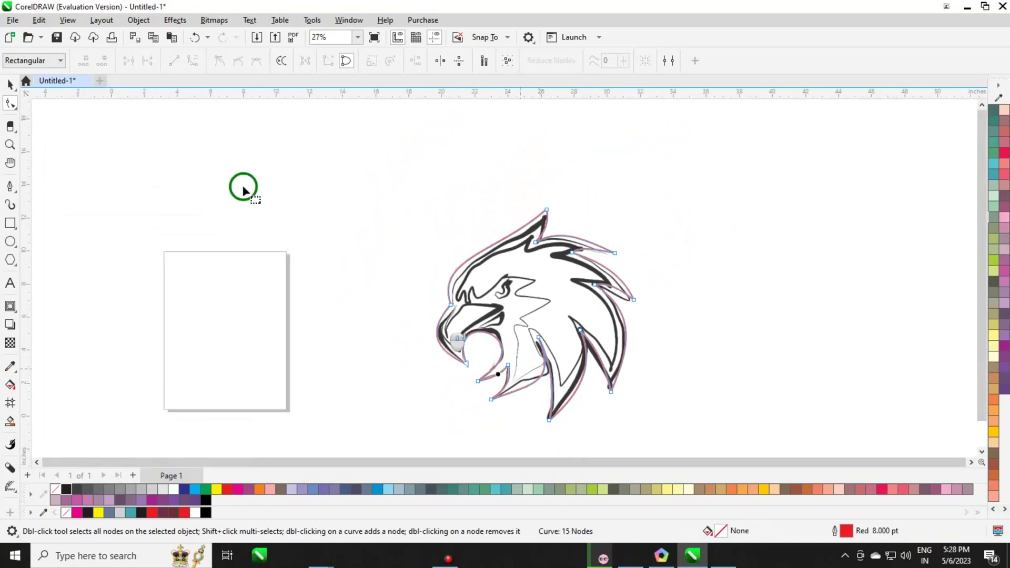
left_click(11, 85)
left_click(547, 284)
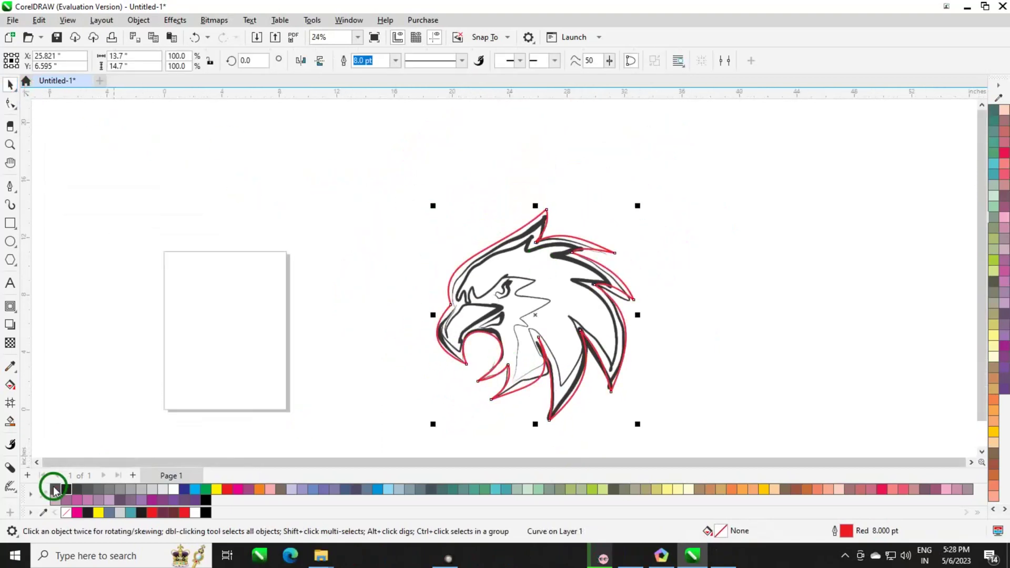
left_click(66, 489)
mouse_move(544, 289)
left_mouse_down()
mouse_move(788, 276)
mouse_move(779, 308)
left_mouse_up()
left_click(870, 424)
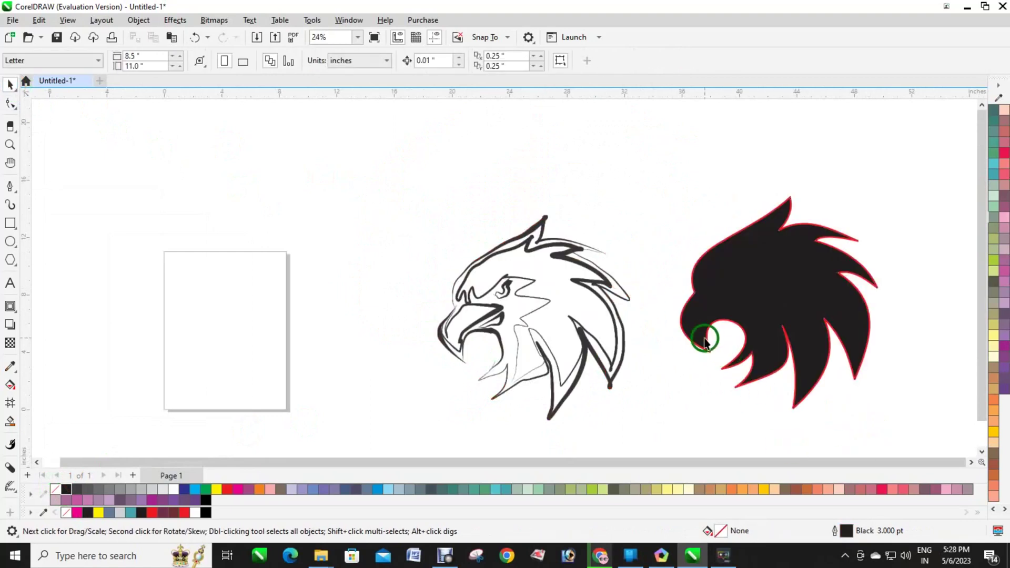
Step: Trace the inner upper beak shape on the sketch with straight Pen tool segments, ending at its starting point
scroll(561, 339, "up", 2)
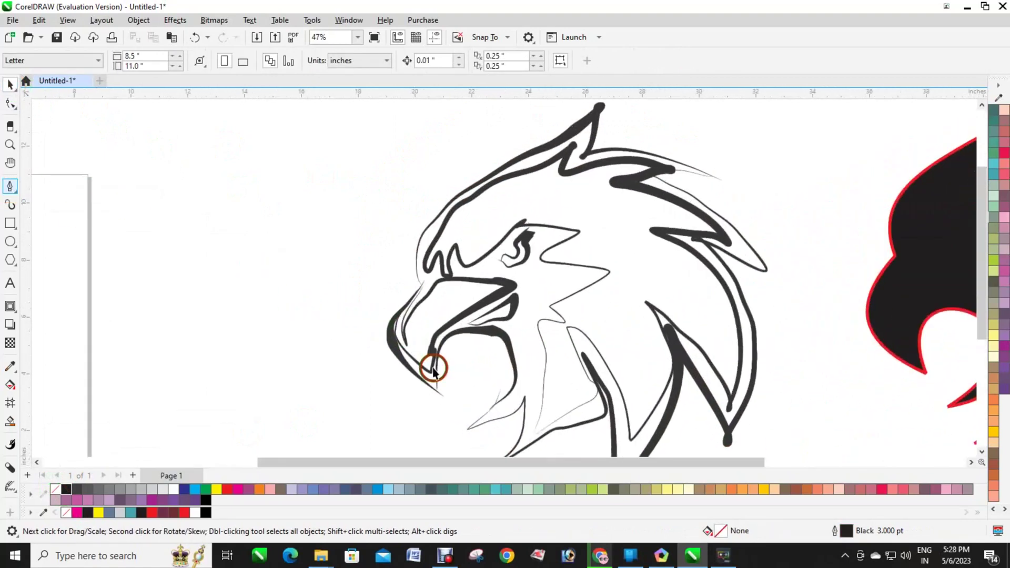
scroll(432, 370, "up", 2)
left_click(394, 332)
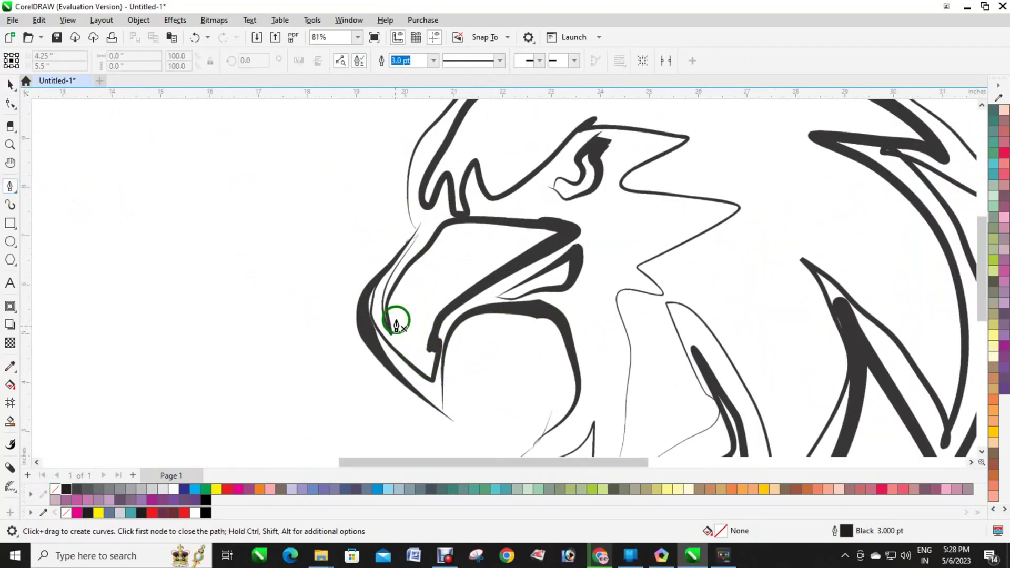
left_click(395, 321)
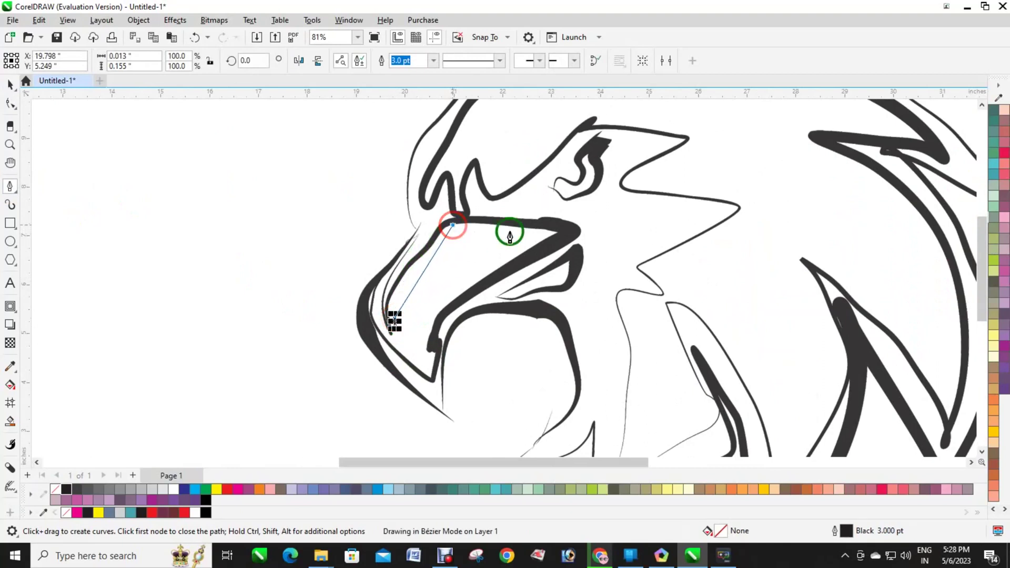
left_click(556, 233)
left_click(432, 380)
left_click(372, 314)
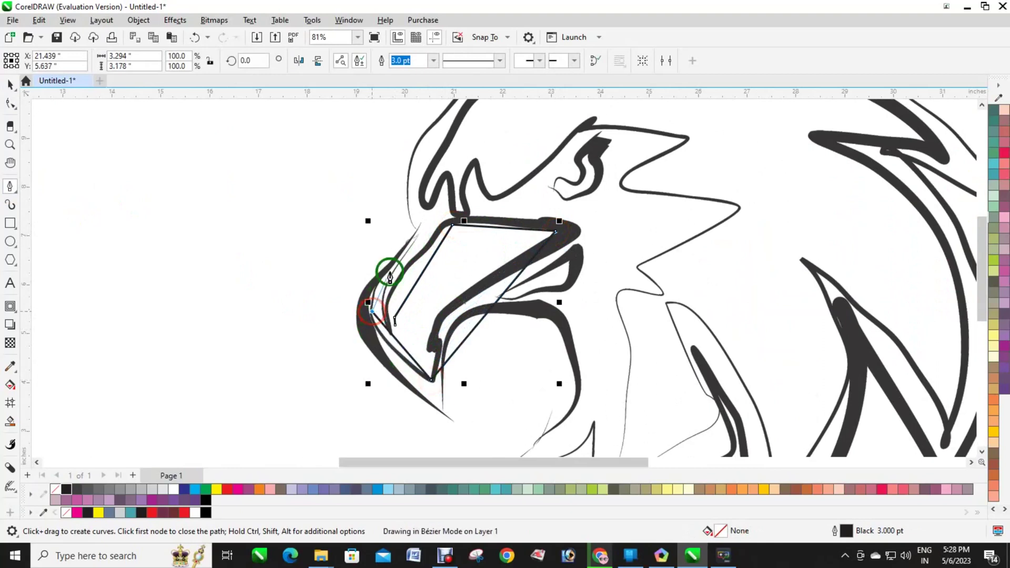
left_click(419, 231)
left_click(395, 319)
scroll(410, 332, "up", 5)
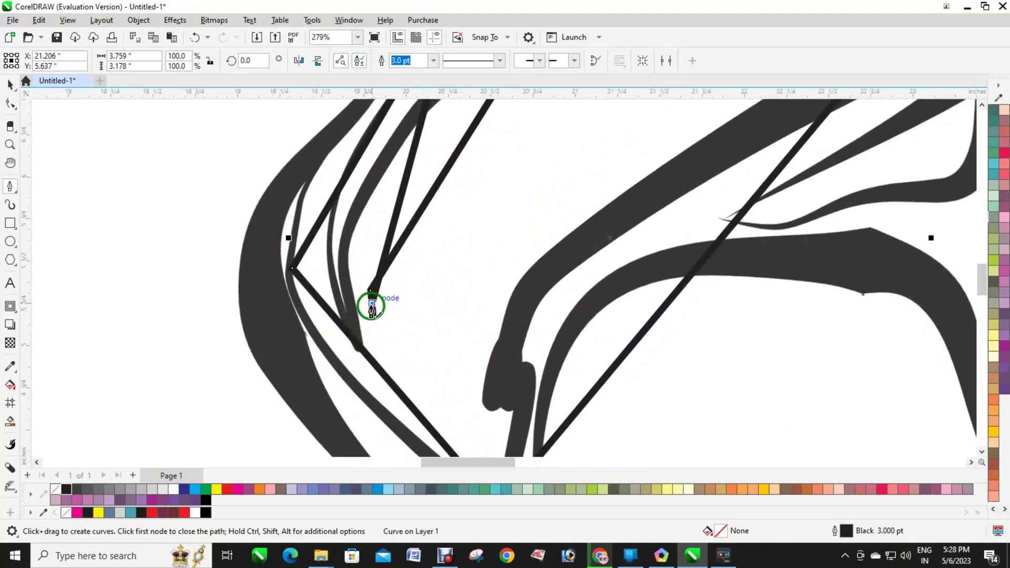
scroll(411, 350, "down", 5)
Step: Convert all segments of the traced upper beak shape to curves
left_click(10, 103)
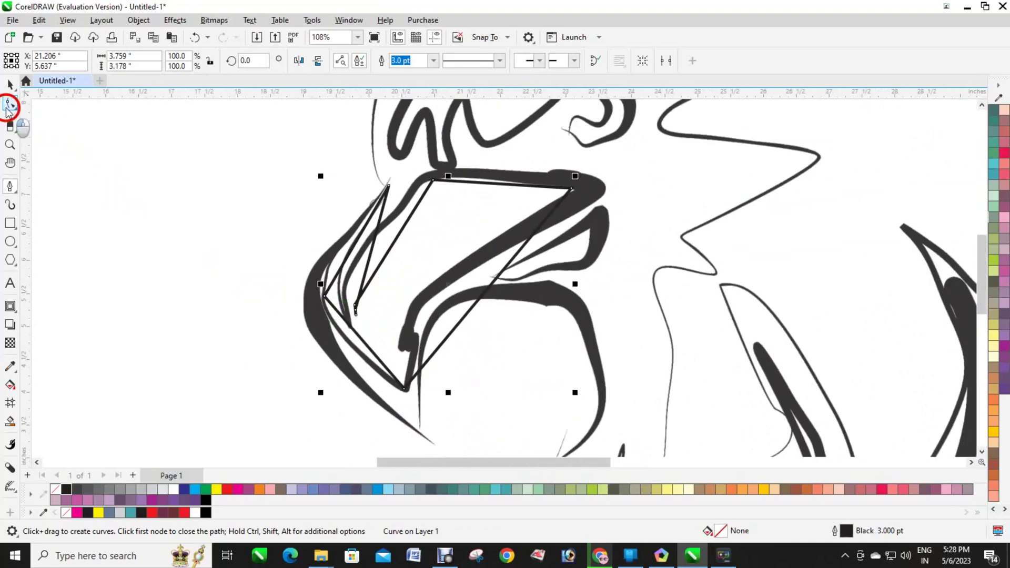
scroll(361, 311, "up", 2)
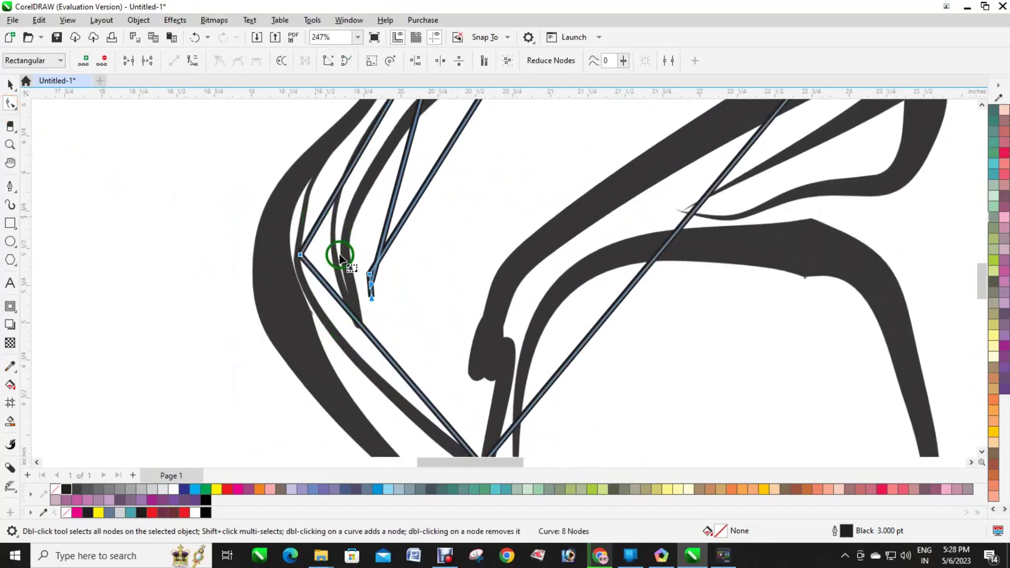
left_click(393, 281)
left_click(370, 275)
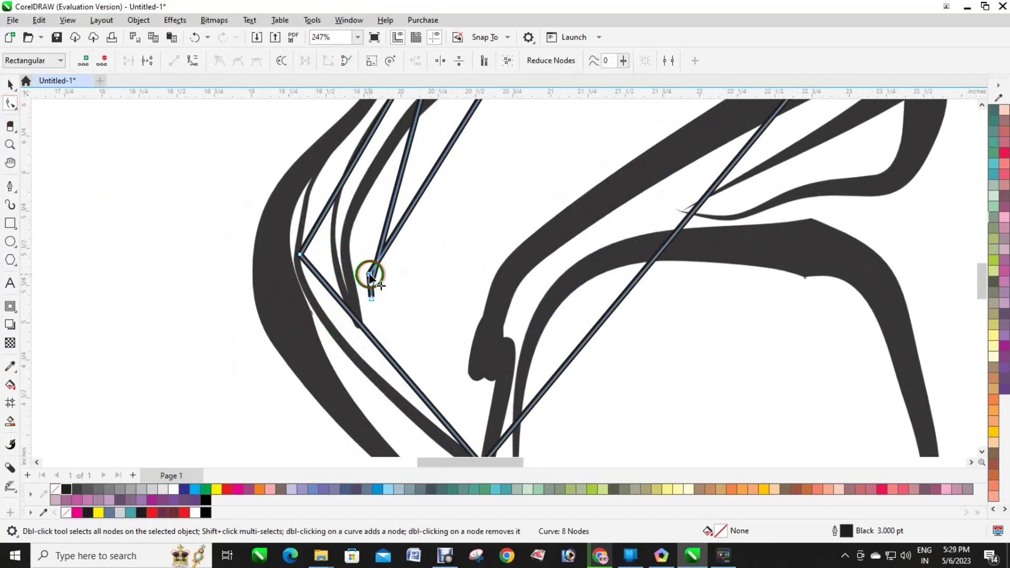
scroll(353, 258, "down", 5)
left_click_drag(220, 119, 564, 384)
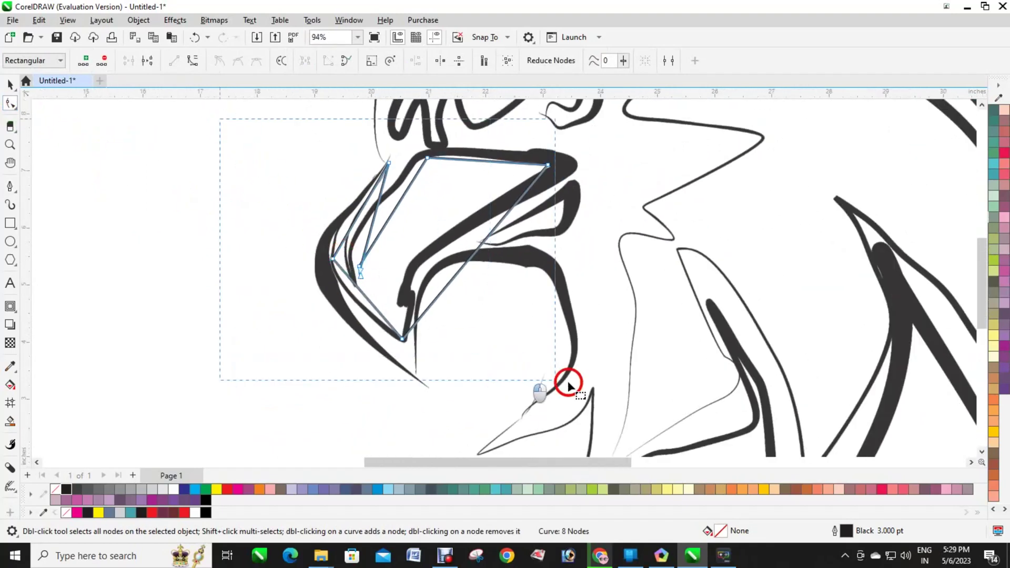
left_click(192, 60)
Step: Remove the extra node at the lower end of the narrow slit in the upper beak shape
scroll(331, 268, "up", 3)
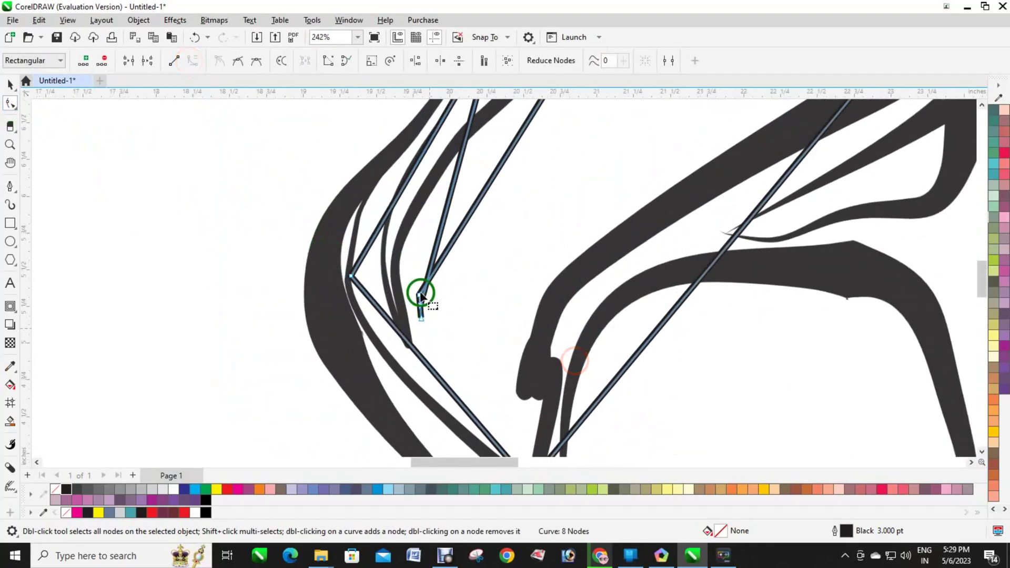
left_click(419, 299)
double_click(422, 313)
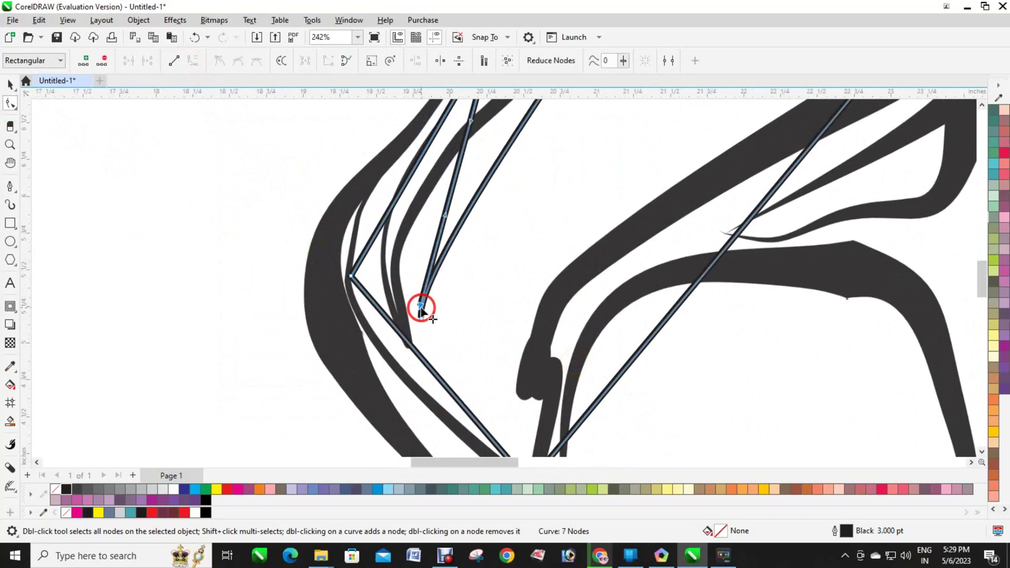
scroll(446, 307, "down", 3)
Step: Curve the slit's inner edge and the beak's outer front edge, deleting the middle node of the outer edge
left_click_drag(452, 227, 413, 238)
left_click(395, 291)
left_click(439, 354)
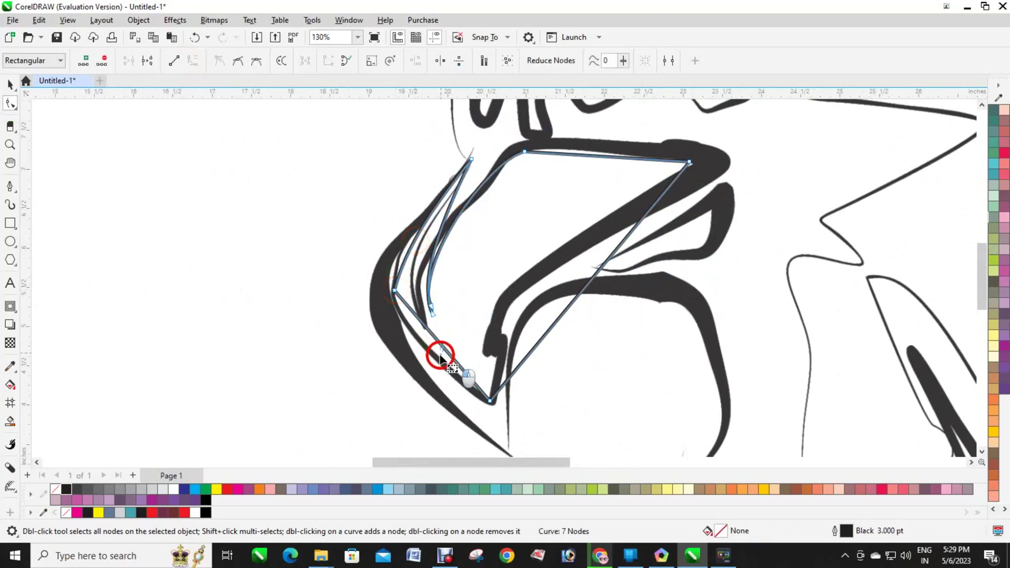
left_click_drag(442, 345, 436, 374)
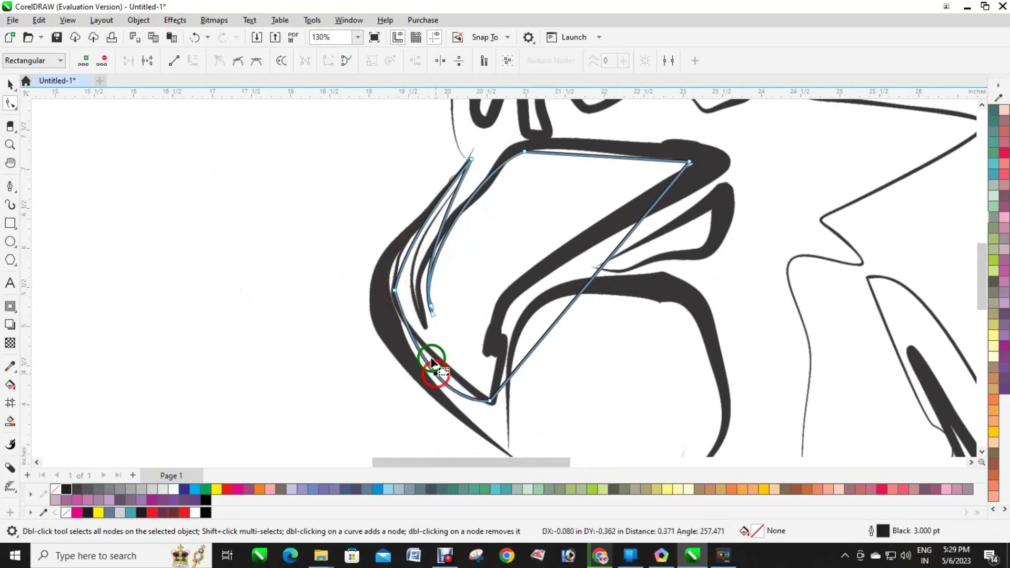
double_click(394, 291)
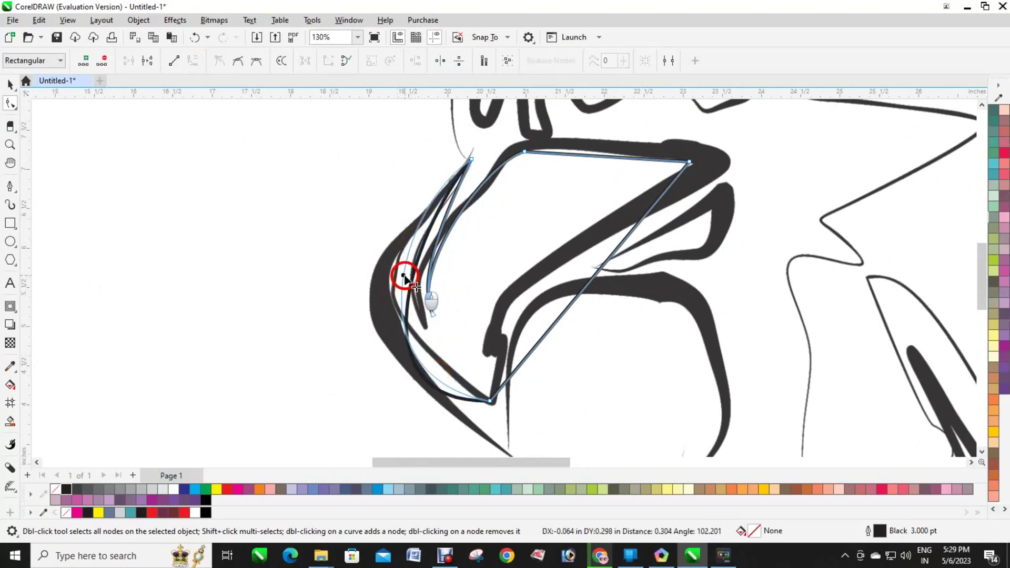
Step: Reposition the upper tip of the beak's front sliver and curve the slit edge below it along the sketch
left_click_drag(471, 159, 483, 164)
left_click_drag(470, 202, 480, 206)
left_click_drag(437, 272, 428, 270)
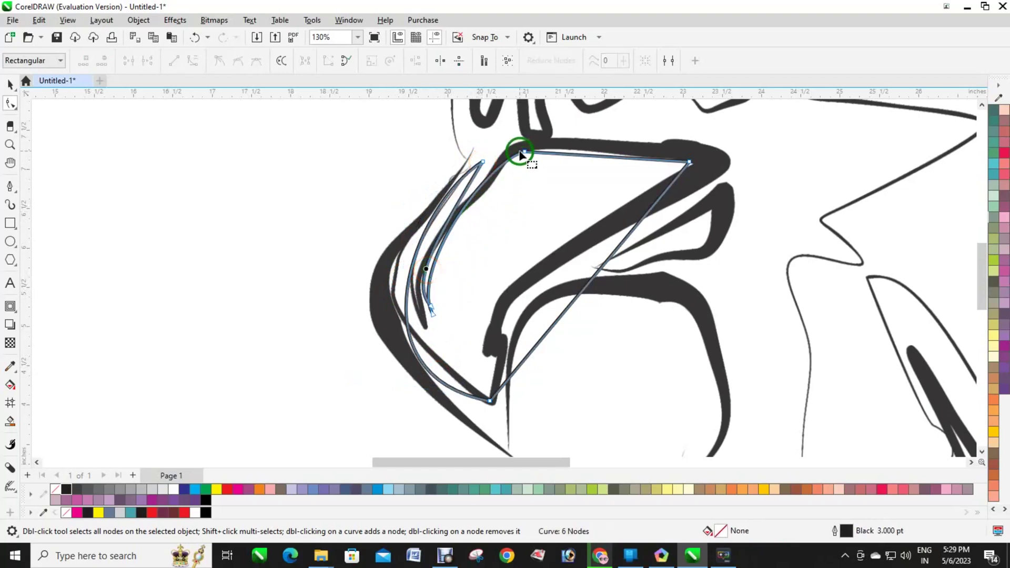
Step: Curve the upper and lower edges of the beak shape and adjust its rear corner and front edge to the sketch
left_click_drag(582, 155, 582, 147)
left_click_drag(624, 239, 537, 257)
left_click_drag(687, 168, 695, 167)
left_click_drag(429, 376, 430, 367)
left_click(495, 331)
scroll(506, 404, "down", 4)
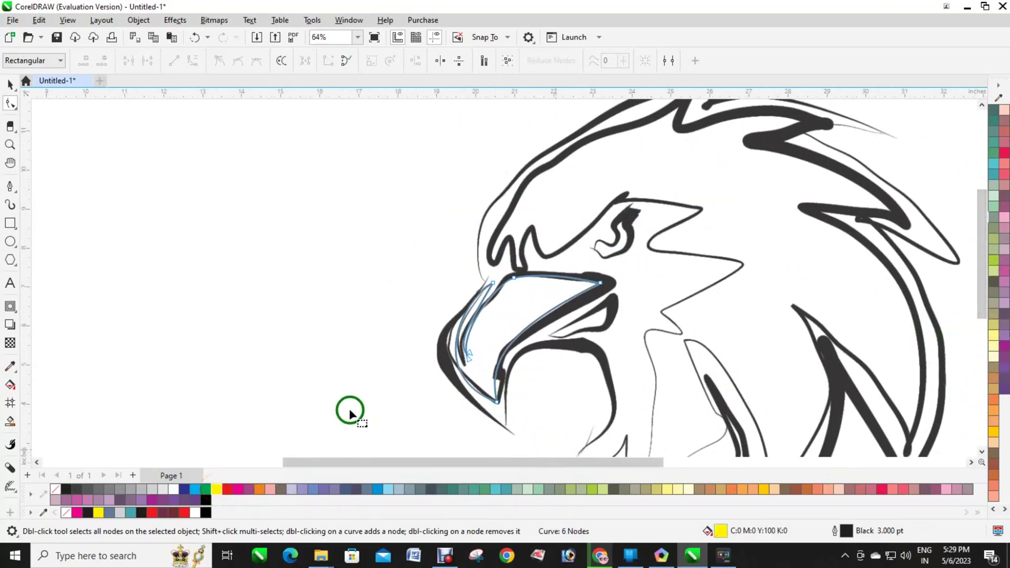
Step: Fill the upper beak shape with yellow and move it off the sketch into the empty area in front
left_click(12, 86)
left_click(217, 491)
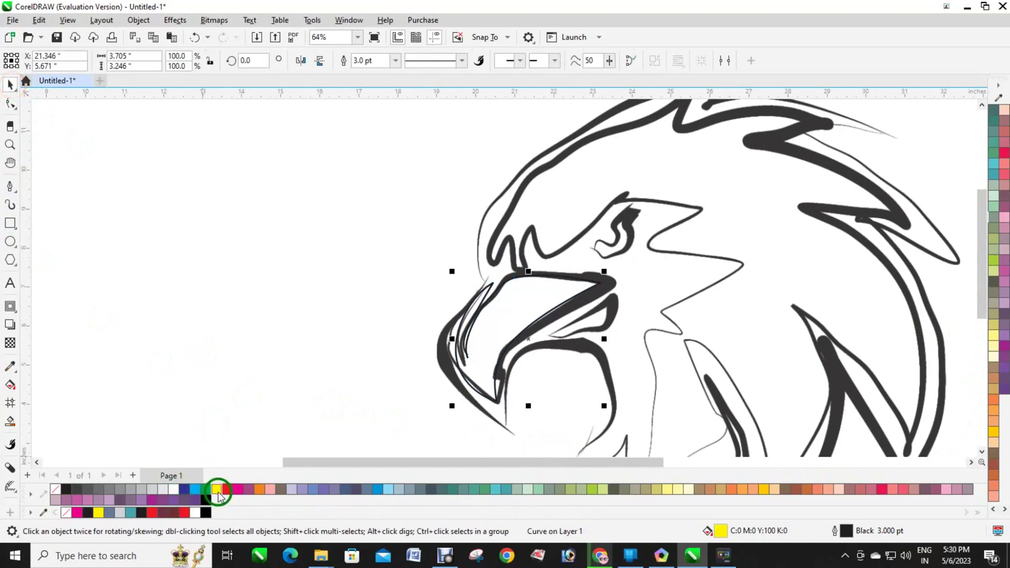
left_click_drag(507, 311, 309, 270)
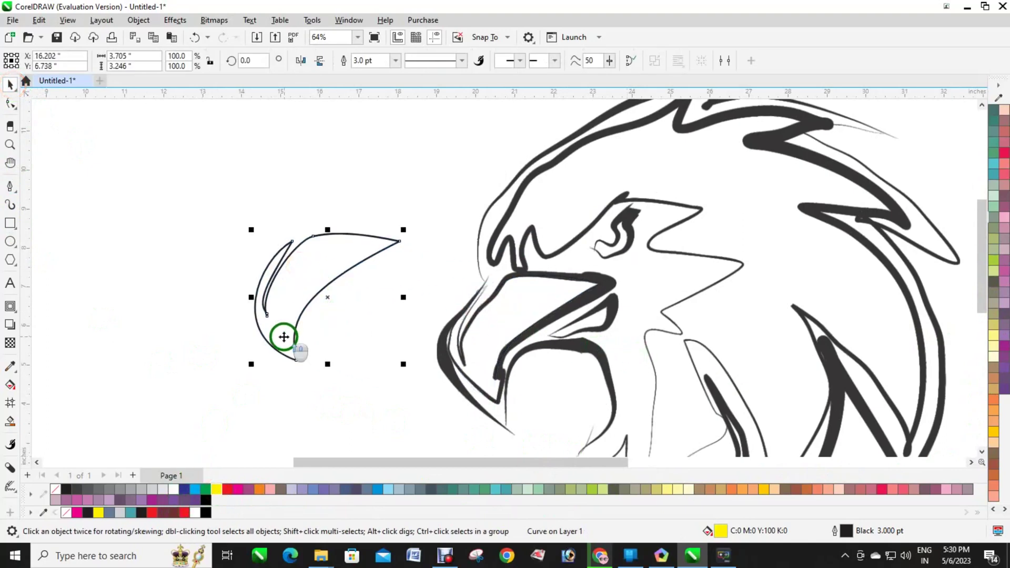
Step: Close the open beak contour at the slit's lower end with the Pen tool so the yellow fill shows
scroll(253, 311, "up", 2)
left_click(9, 112)
scroll(203, 275, "up", 2)
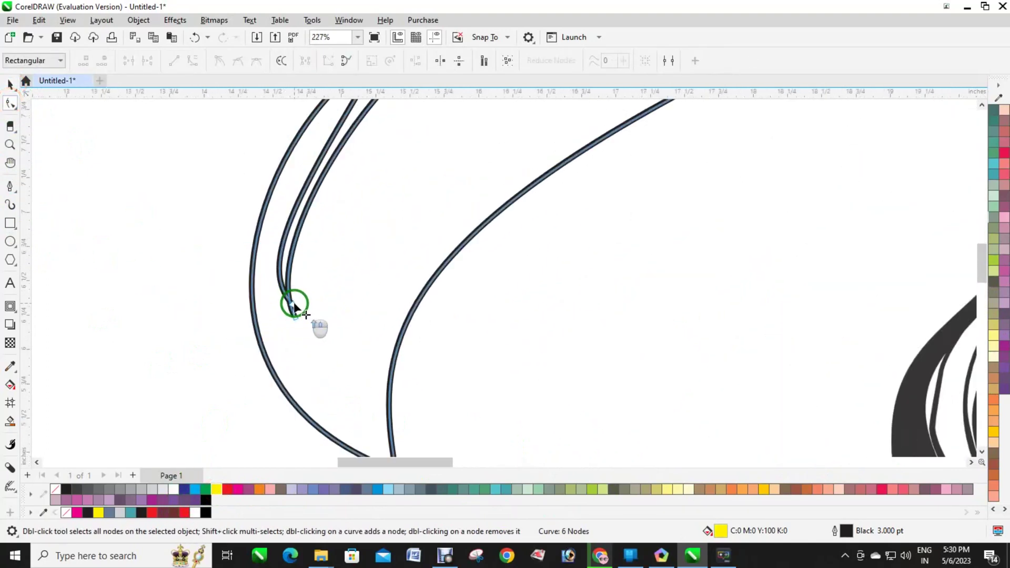
left_click(10, 187)
scroll(293, 315, "up", 1)
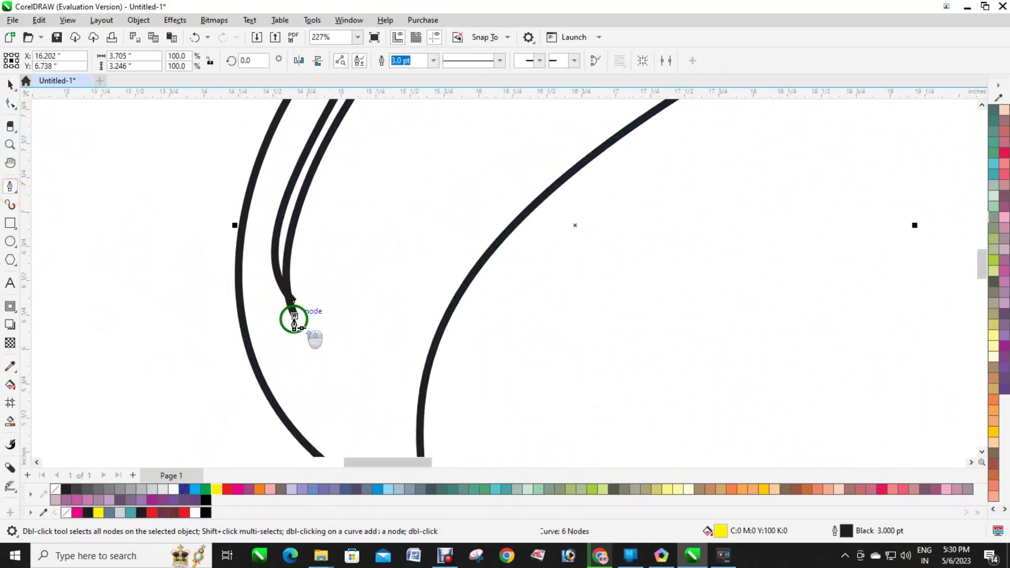
left_click_drag(293, 304, 305, 349)
scroll(305, 349, "down", 2)
Step: Delete the surplus node at the slit's lower end to clean up the closed beak contour
left_click(9, 104)
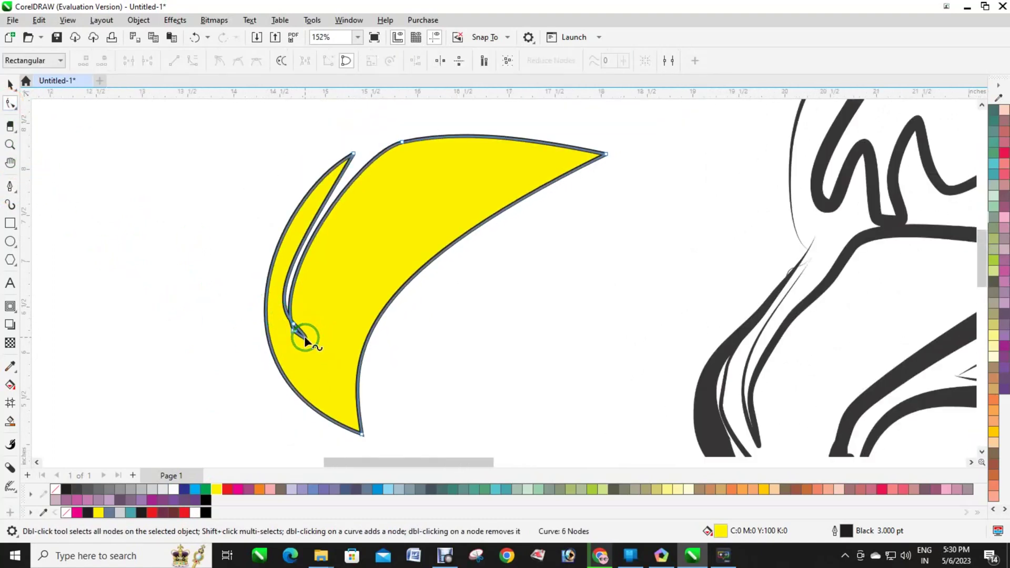
scroll(308, 338, "up", 2)
left_click_drag(308, 338, 283, 309)
left_click(284, 309)
key("Delete")
scroll(324, 331, "down", 4)
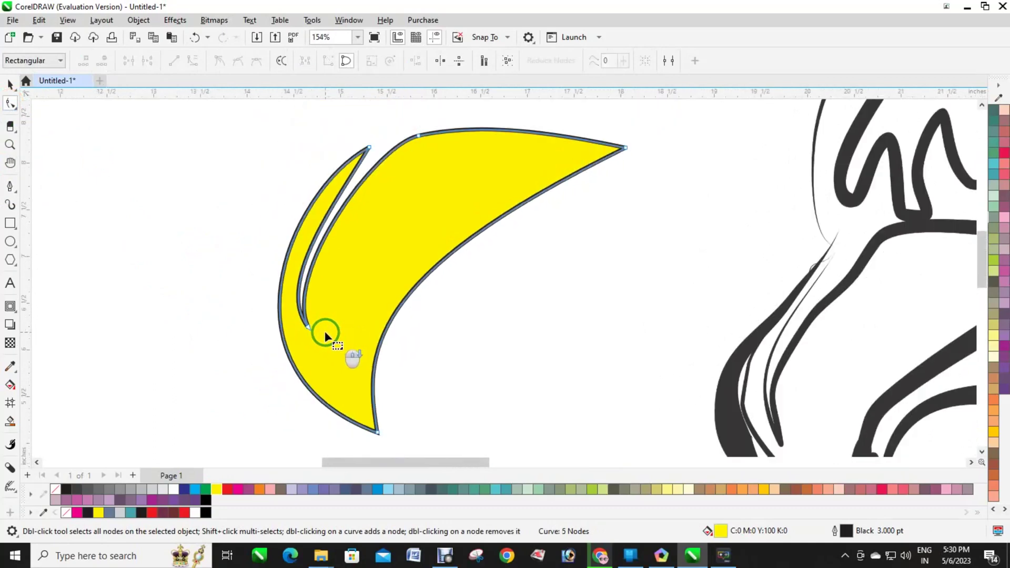
Step: Move the yellow upper beak onto the beak of the black eagle silhouette
left_click(10, 97)
scroll(473, 368, "down", 2)
left_click_drag(652, 462, 764, 461)
left_click_drag(143, 310, 830, 317)
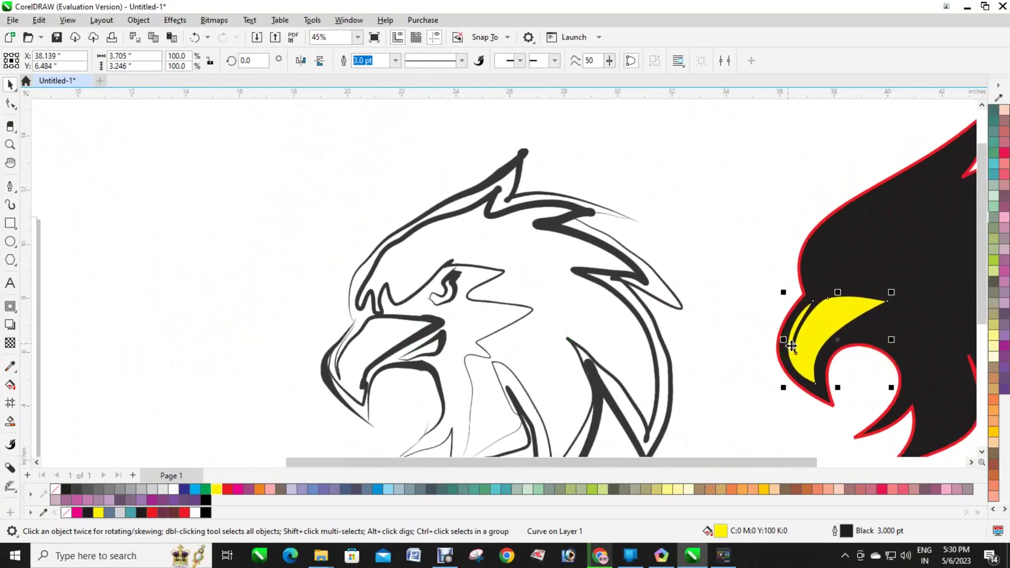
Step: Trace the small lower beak shape on the sketch as a closed three-node contour of straight Pen tool segments
left_click(10, 187)
scroll(408, 381, "up", 2)
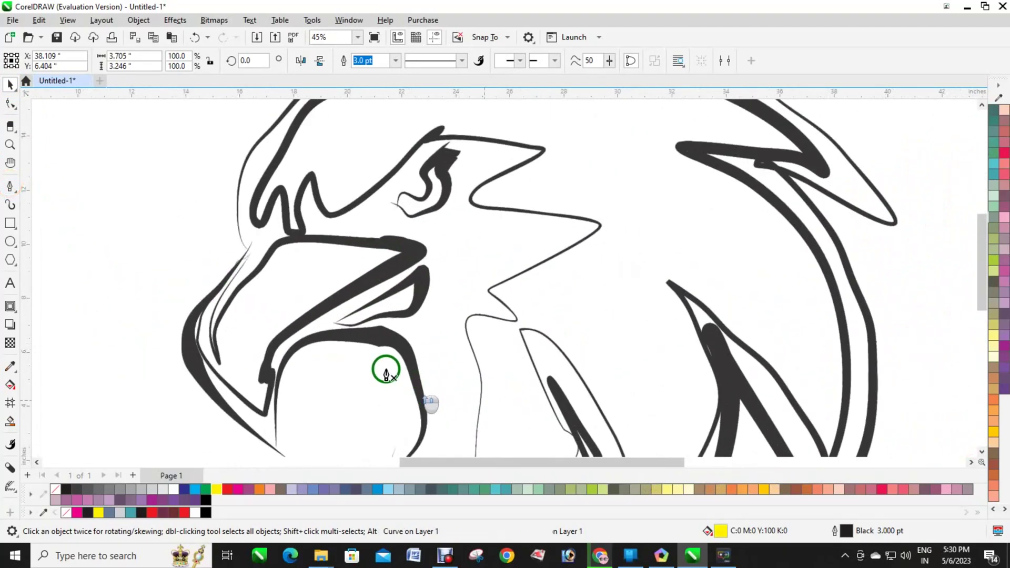
left_click(335, 315)
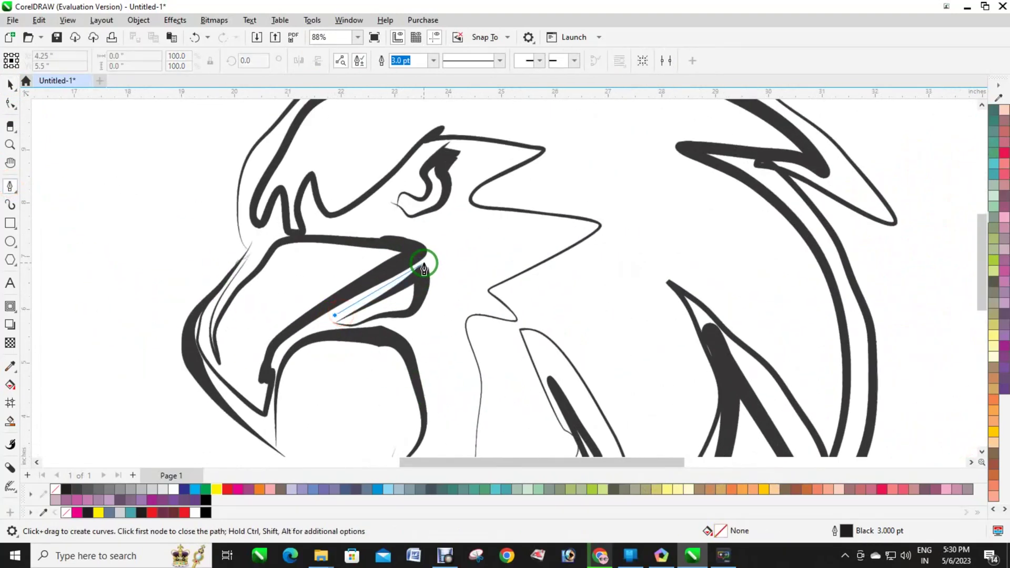
left_click(422, 263)
left_click(407, 312)
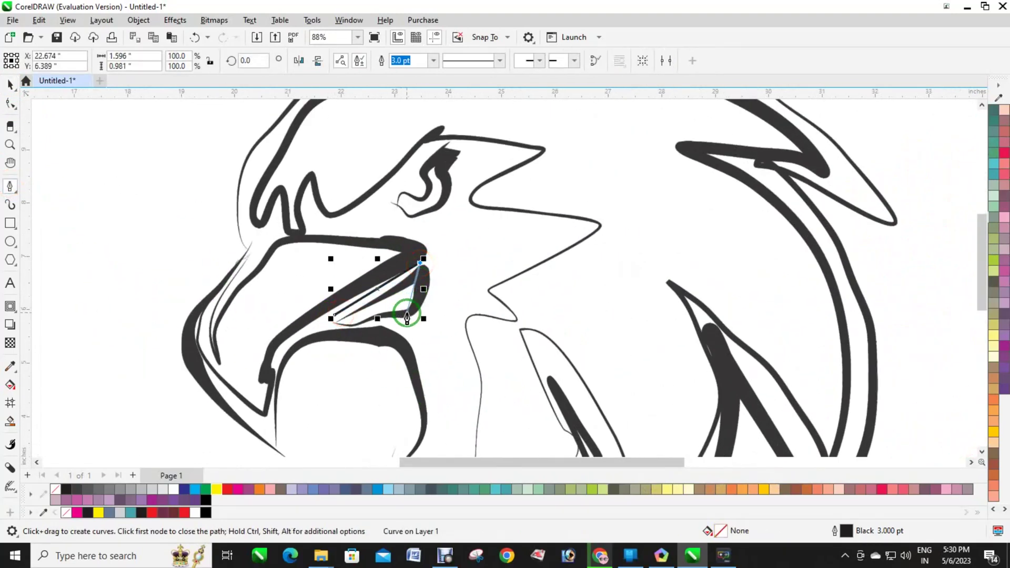
left_click(333, 318)
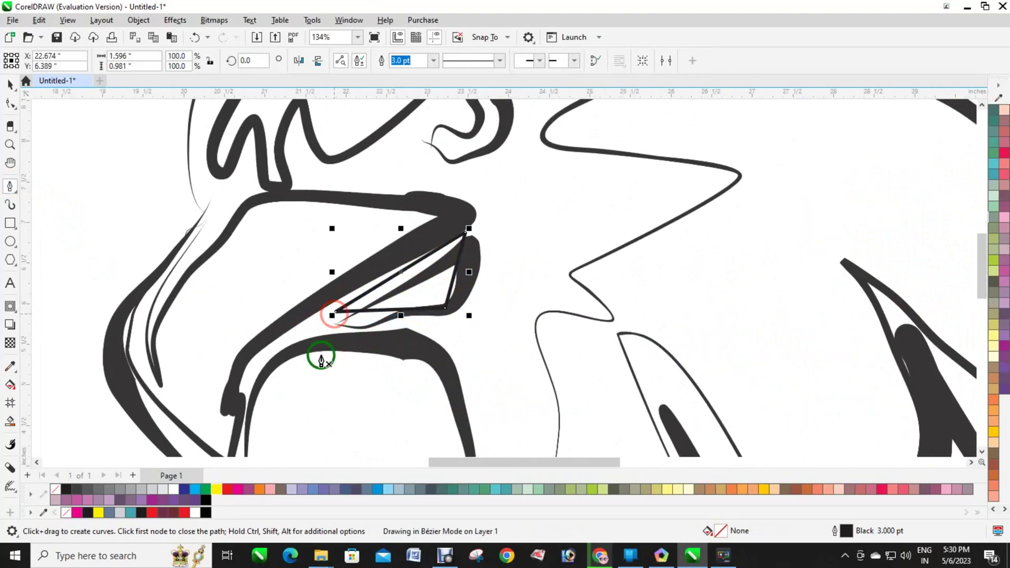
Step: Convert the lower beak shape's segments to curves and bend its rear and lower edges to follow the sketch
left_click(10, 103)
left_click_drag(251, 230, 468, 367)
left_click(193, 62)
scroll(356, 262, "up", 1)
left_click_drag(395, 305, 445, 338)
left_click_drag(356, 355, 346, 362)
scroll(347, 354, "down", 2)
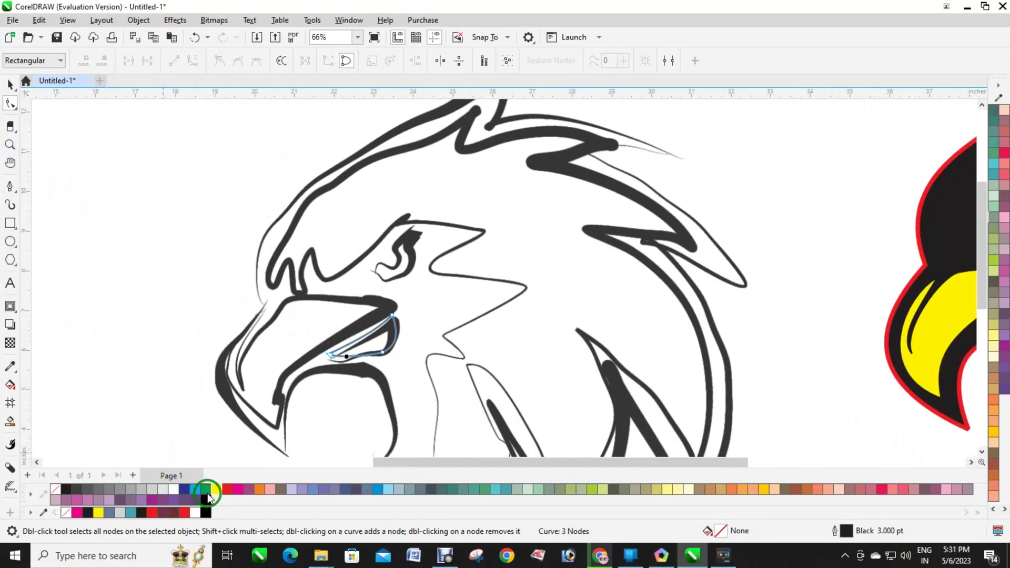
Step: Fill the lower beak shape with yellow and place it below the upper beak on the black silhouette
left_click(215, 490)
left_click(11, 85)
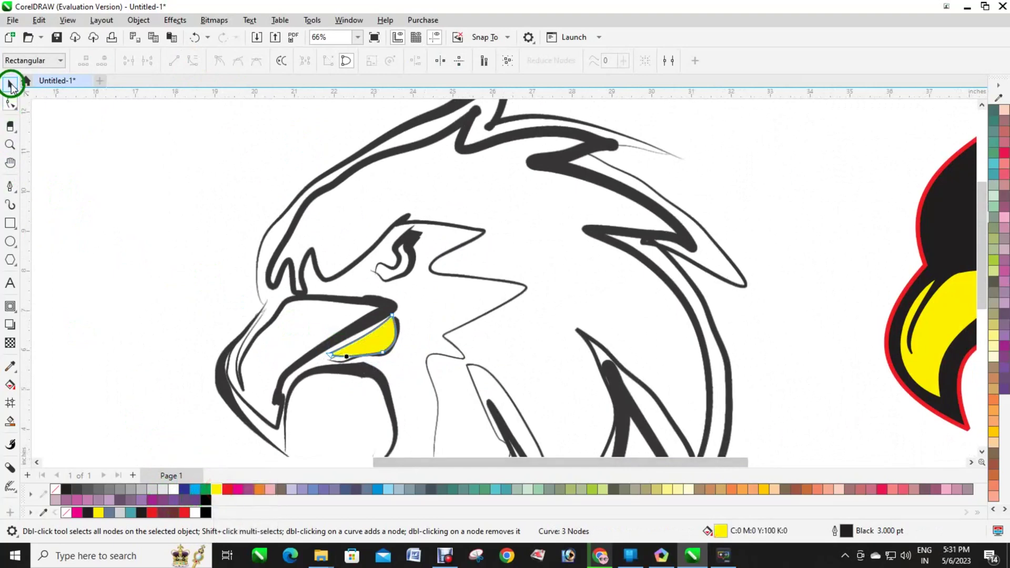
scroll(380, 344, "down", 3)
left_click_drag(384, 345, 815, 329)
Step: Start tracing the inner head shape with straight Pen tool segments from the forehead's lower end over the crown to the first back feather tip
left_click_drag(752, 466, 801, 463)
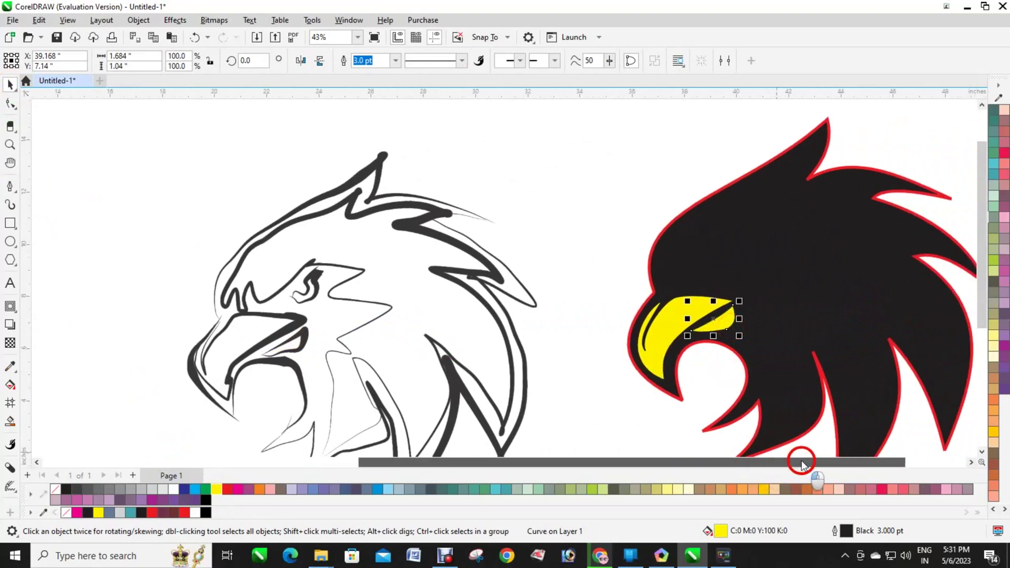
scroll(283, 316, "up", 1)
left_click(9, 187)
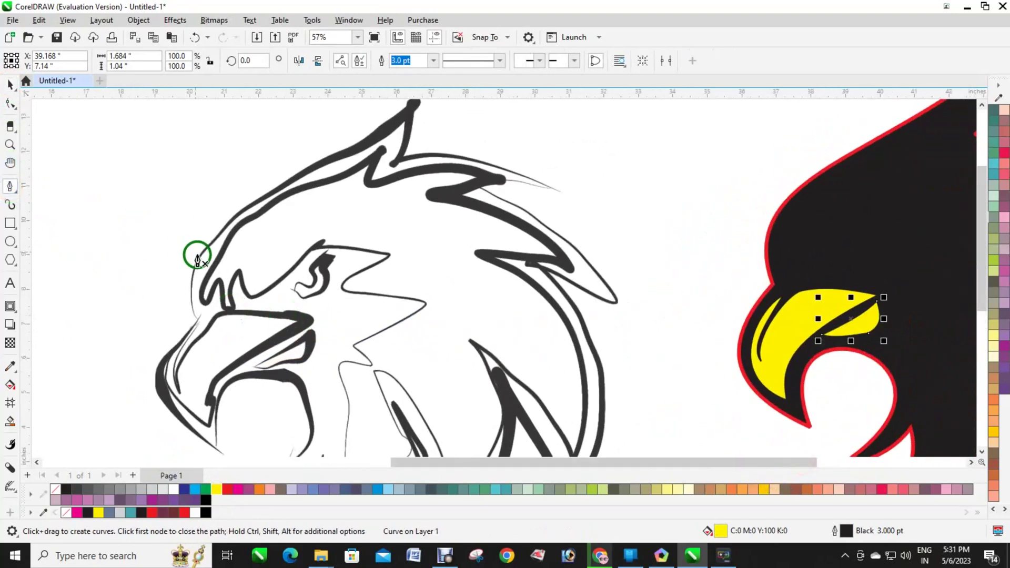
scroll(209, 271, "down", 1)
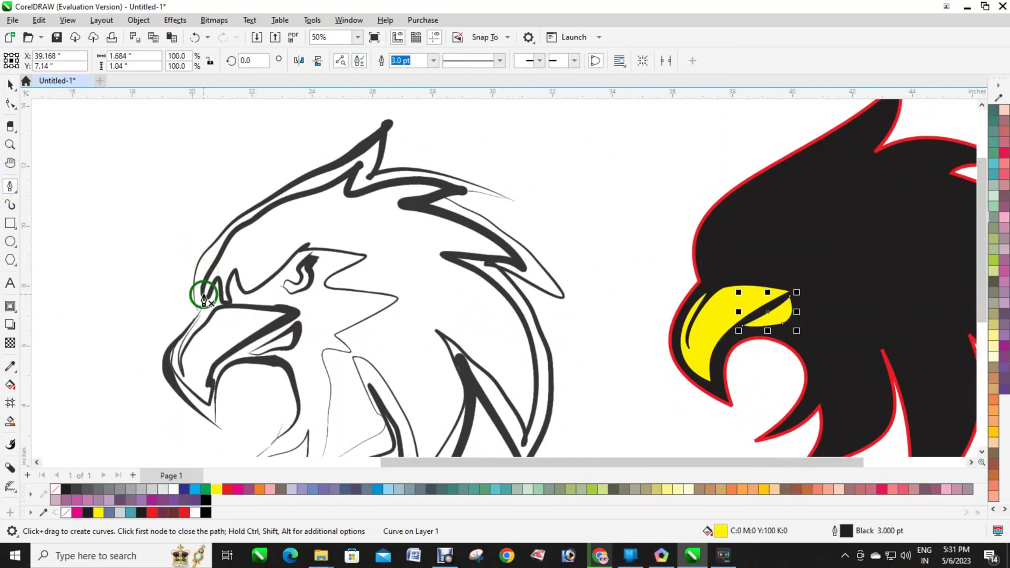
left_click(203, 296)
left_click(367, 156)
left_click(350, 192)
left_click(466, 183)
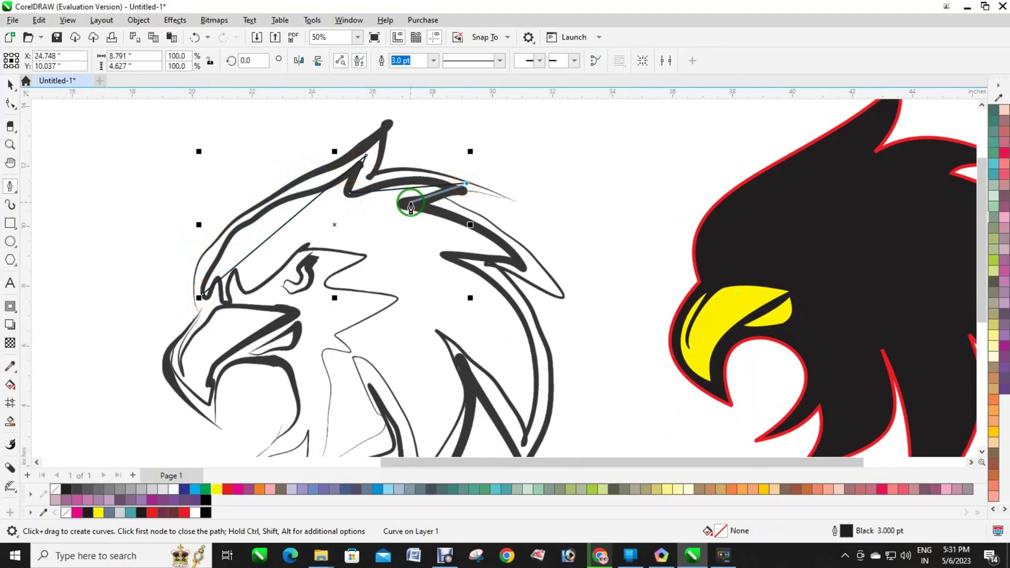
Step: Extend the inner head contour along the back feather points down to the notch above the rear neck feather
left_click(527, 265)
left_click(441, 253)
left_click(525, 442)
left_click(440, 329)
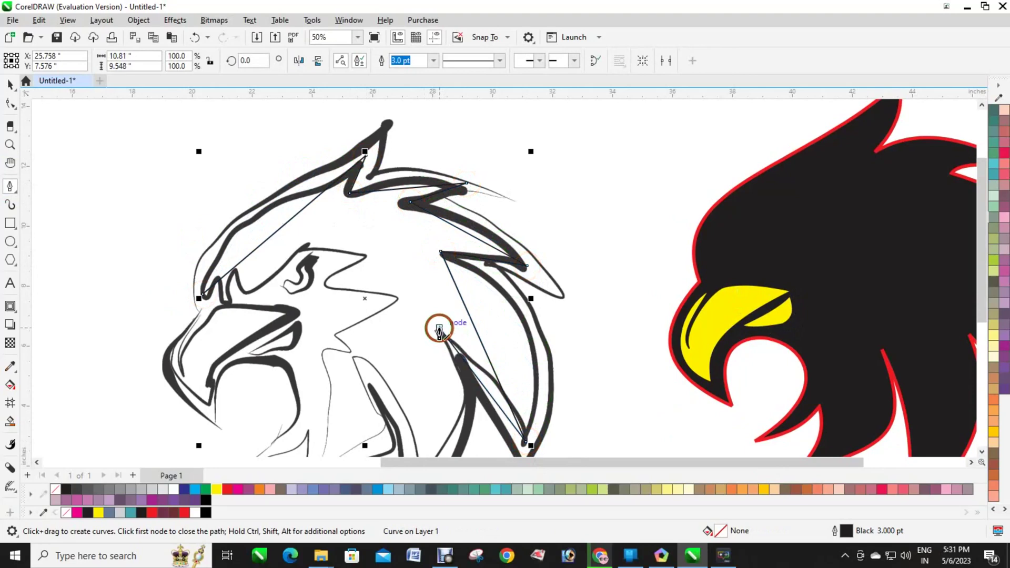
Step: Extend the inner head contour through the lower neck feathers and up the throat to the base of the cheek
left_click(982, 452)
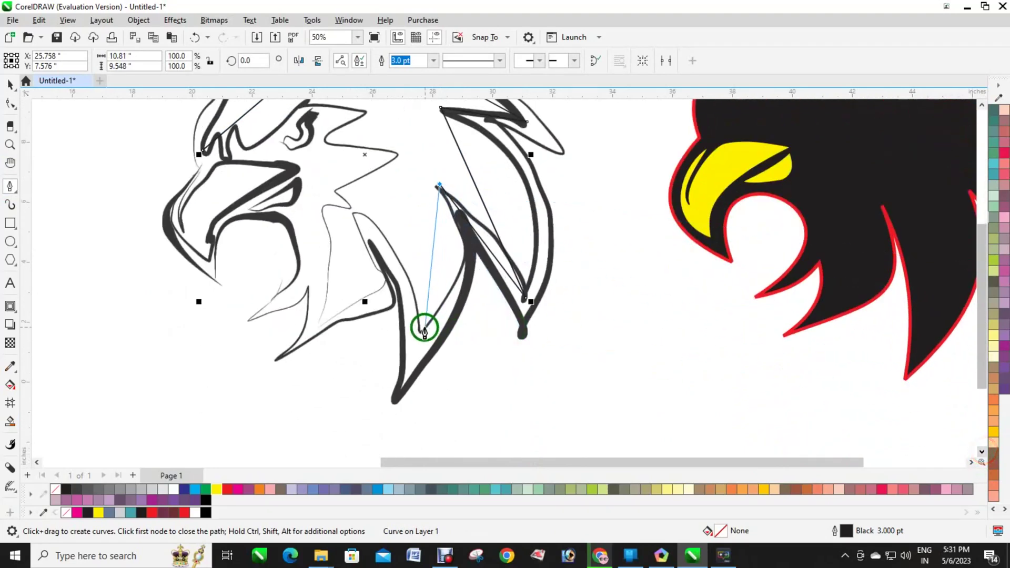
left_click(420, 332)
left_click(360, 207)
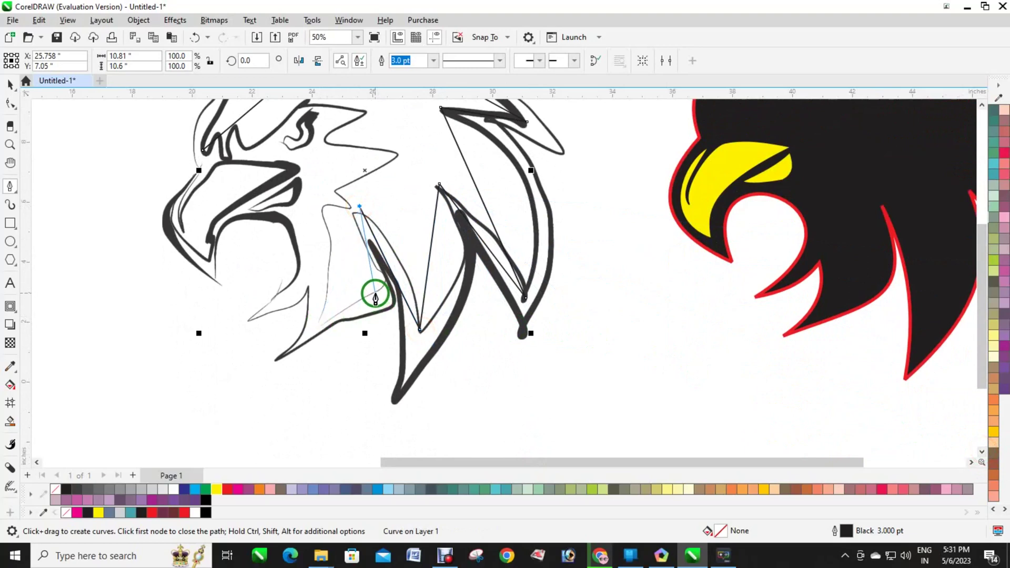
left_click(317, 332)
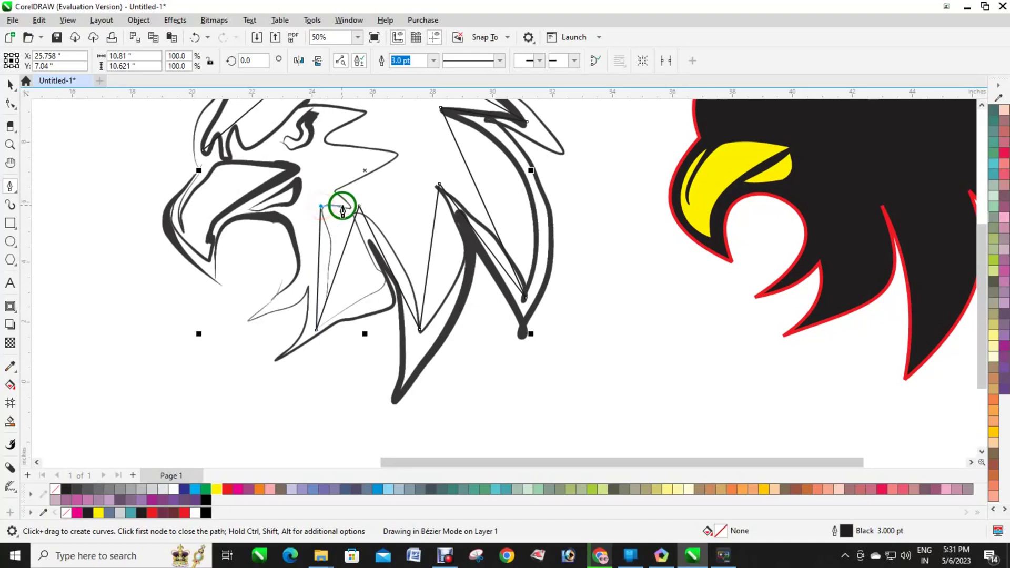
left_click_drag(348, 208, 340, 192)
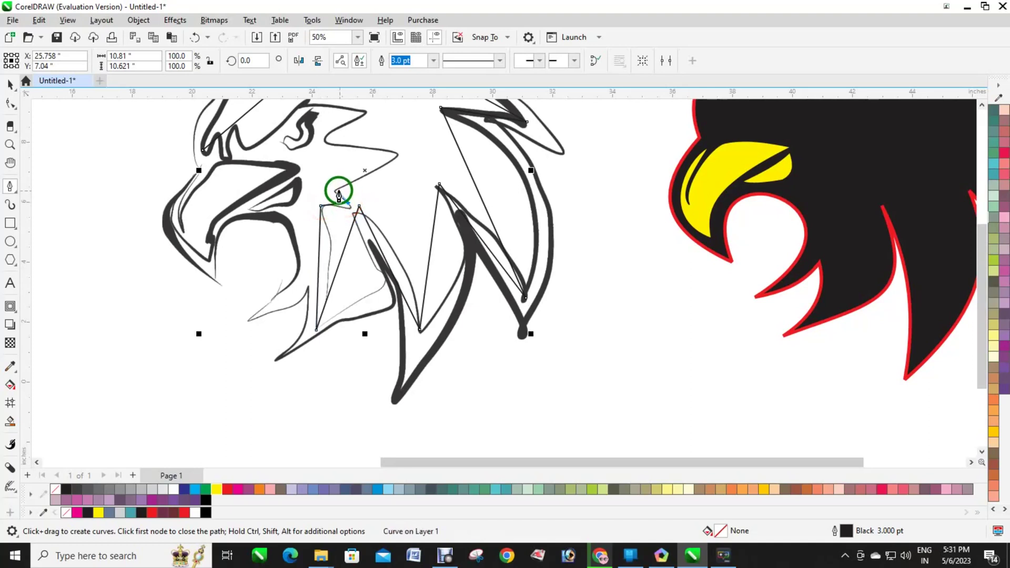
Step: Extend the inner head contour around the jagged cheek points and along the brow, closing it at the forehead's lower end
left_click(397, 155)
left_click(325, 144)
left_click(366, 114)
left_click(983, 105)
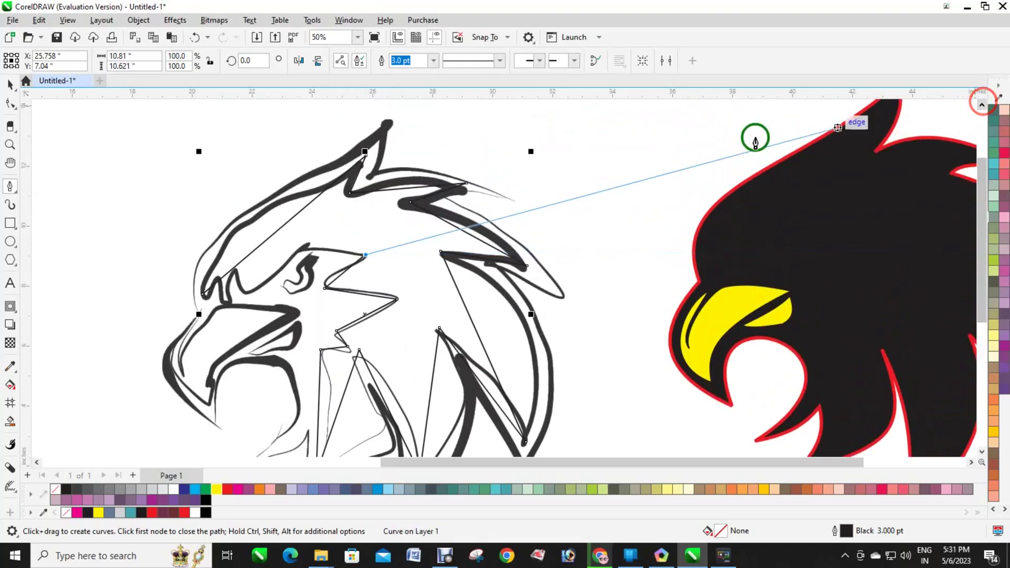
left_click(298, 250)
left_click(247, 295)
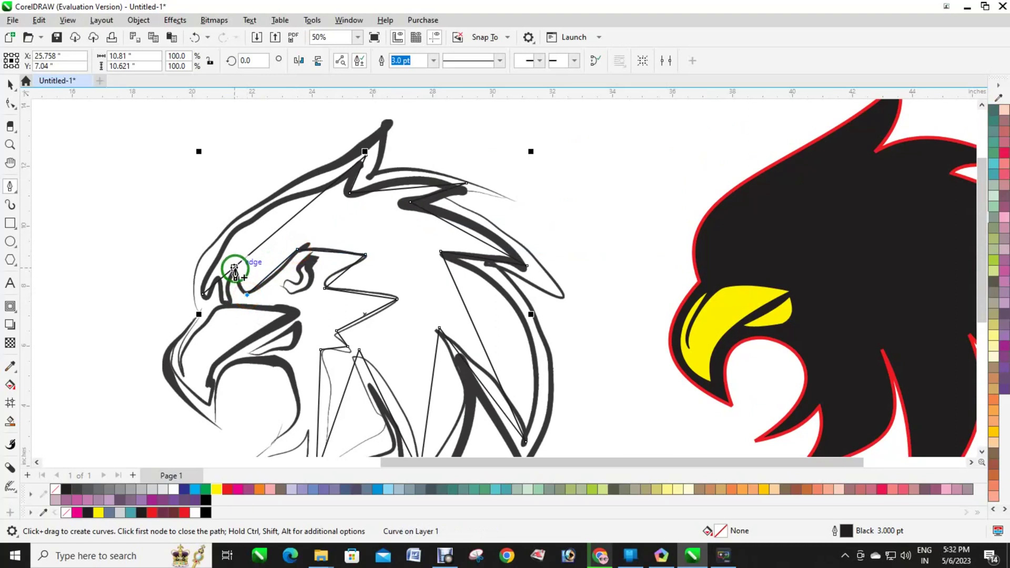
left_click(226, 300)
right_click(215, 267)
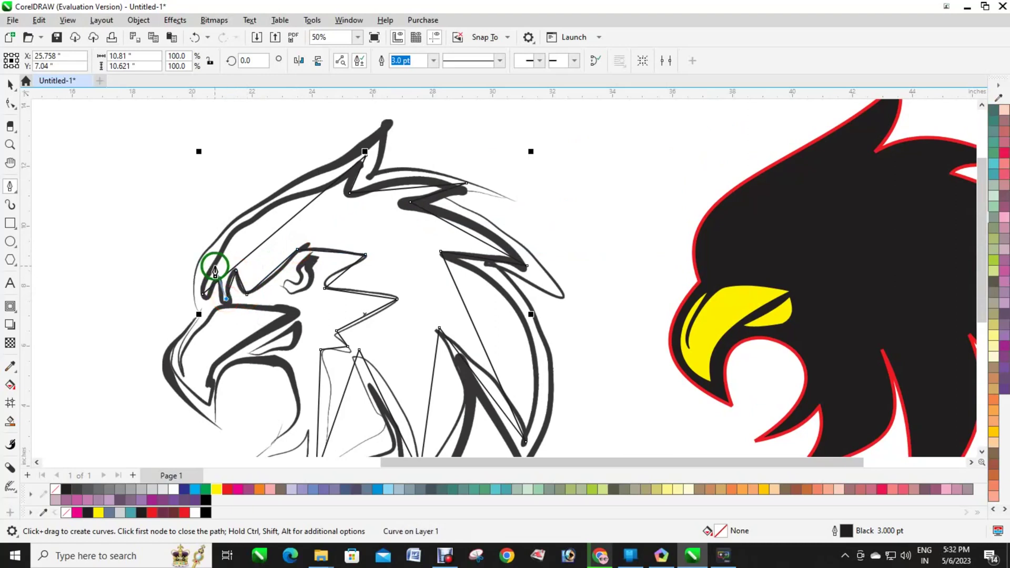
left_click(203, 293)
scroll(223, 303, "down", 1)
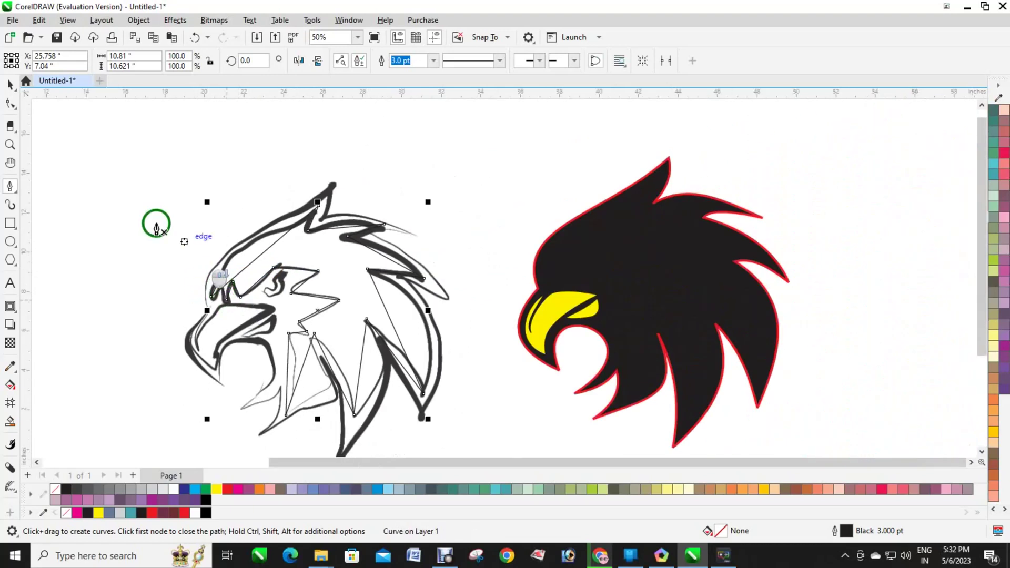
Step: Convert all segments of the inner head contour to curves and bow the forehead segment along the sketched crown line
left_click(10, 104)
left_click_drag(84, 152, 541, 470)
left_click(189, 62)
scroll(278, 294, "up", 2)
left_click_drag(239, 164, 201, 162)
scroll(173, 235, "up", 2)
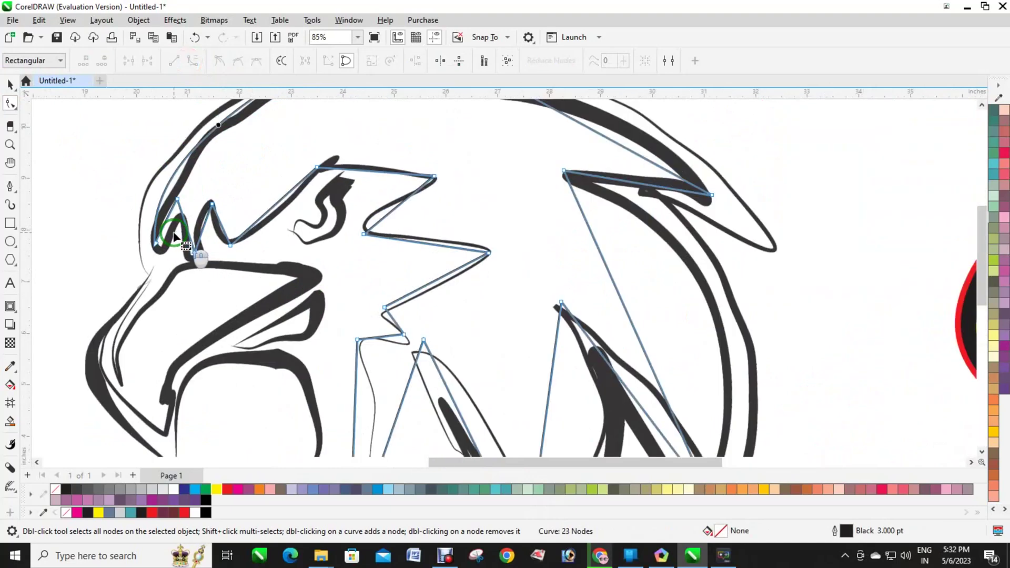
Step: Fit the small spikes above the beak and the brow segment of the inner head contour to the sketch
left_click_drag(178, 204, 179, 207)
left_click_drag(156, 245, 160, 252)
left_click_drag(153, 167, 125, 185)
scroll(175, 234, "up", 1)
left_click_drag(192, 236, 229, 227)
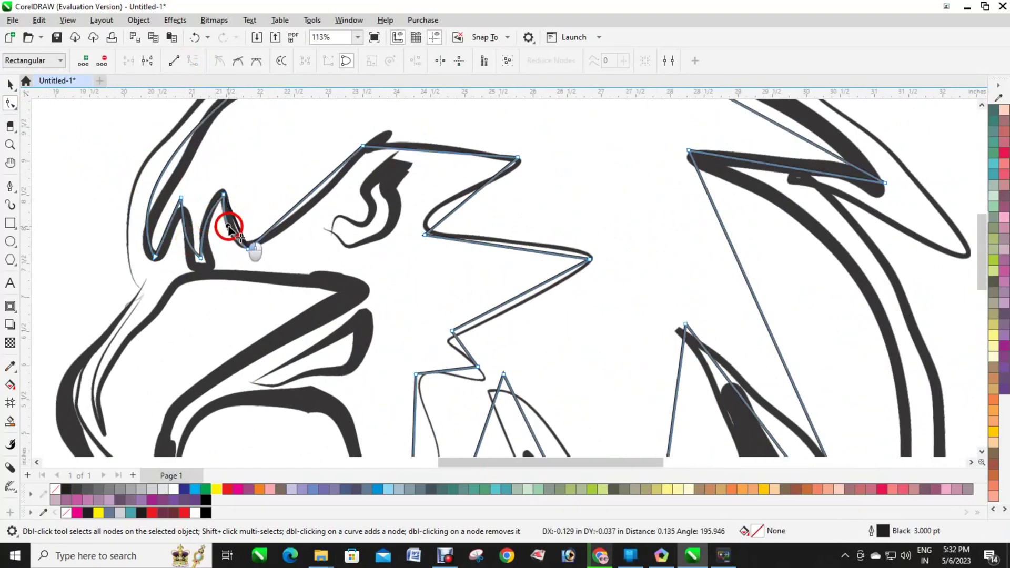
left_click_drag(333, 189, 332, 185)
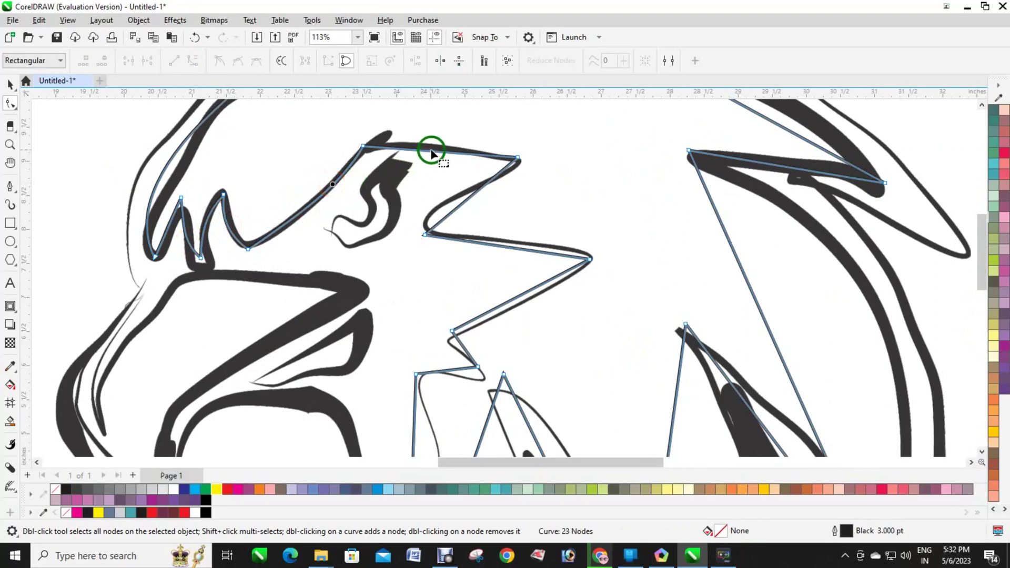
Step: Bend the segments behind the eye and around the cheek points, and stretch the upper cheek tip to match the sketch
left_click_drag(432, 154, 435, 149)
left_click_drag(462, 207, 443, 206)
left_click_drag(518, 157, 530, 157)
left_click_drag(477, 186, 473, 180)
left_click(519, 240)
left_click(519, 249)
left_click_drag(519, 249, 557, 241)
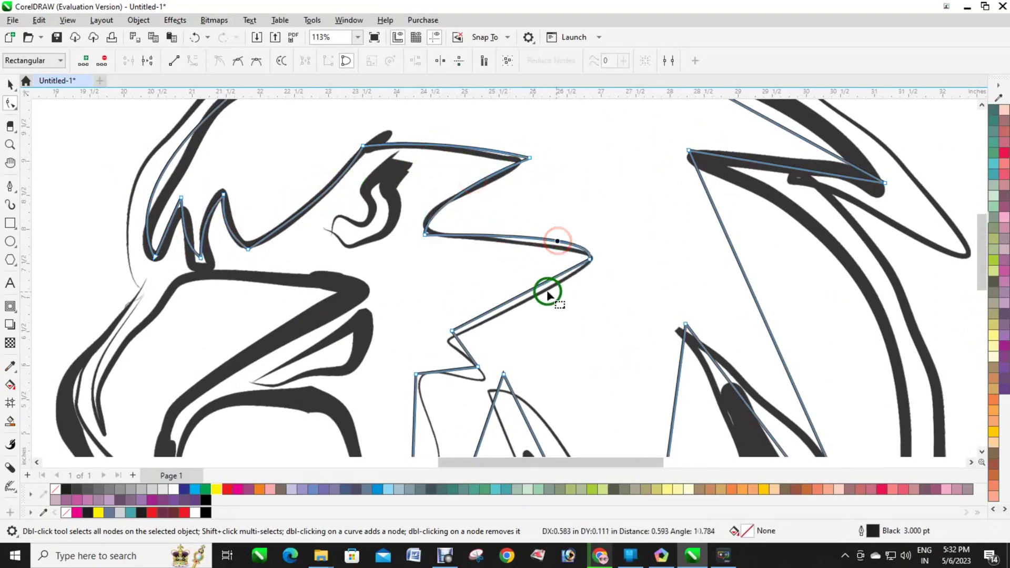
left_click_drag(542, 291, 516, 279)
left_click_drag(462, 347, 445, 362)
scroll(467, 385, "down", 2)
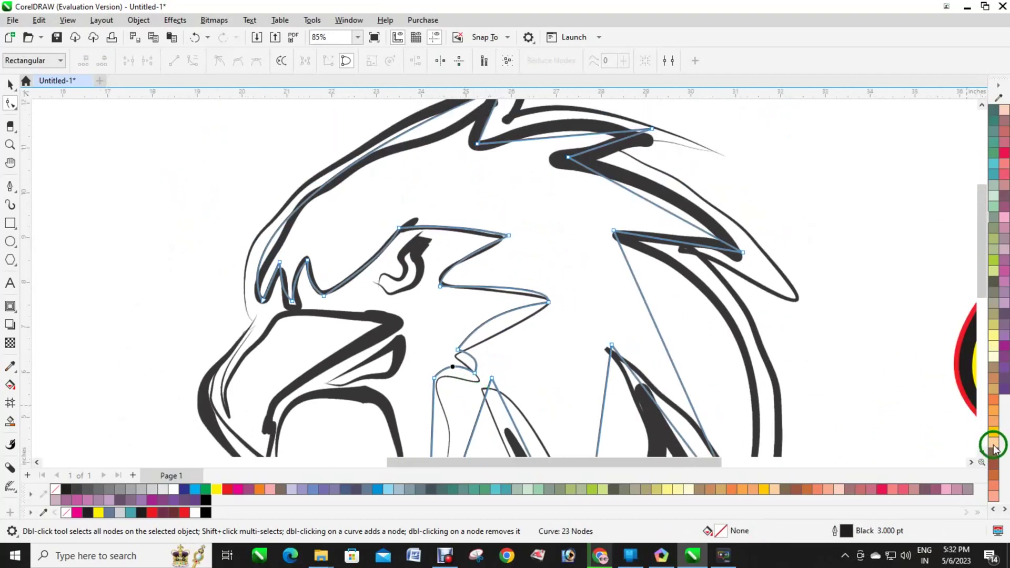
Step: Curve the throat, lower neck feather and long rear neck segments of the inner head contour along the sketch
left_click(982, 452)
left_click(982, 452)
left_click(981, 451)
left_click_drag(539, 299, 552, 289)
left_click_drag(463, 286, 500, 304)
left_click_drag(431, 255, 459, 266)
left_click_drag(598, 289, 634, 284)
left_click_drag(675, 248, 750, 182)
Step: Extend the lower back feather tip outward and bend the upper back feather segments to follow the sketch
scroll(753, 194, "down", 2)
left_click(983, 106)
left_click_drag(607, 464, 699, 433)
scroll(569, 279, "up", 1)
left_click_drag(551, 193, 566, 201)
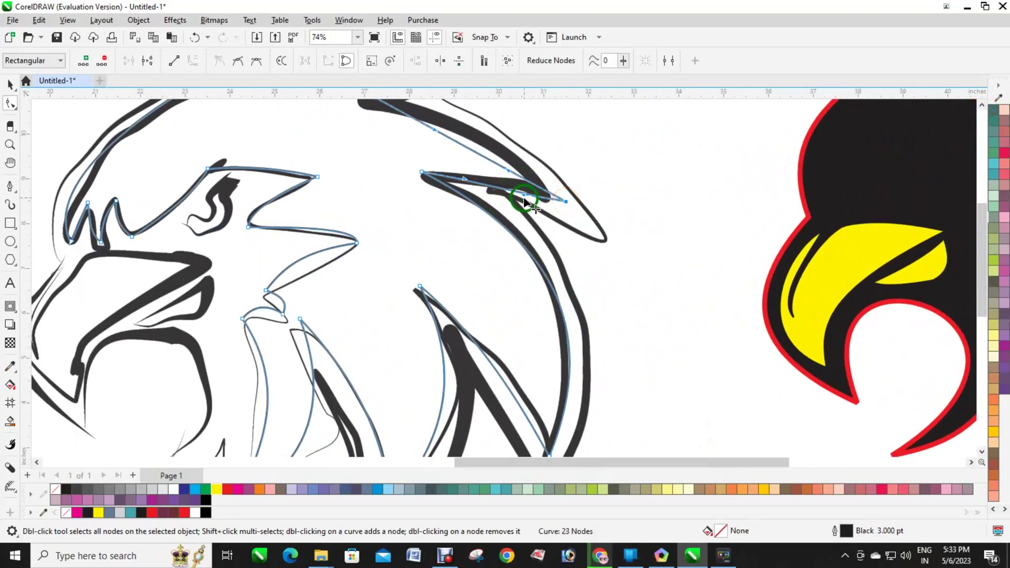
left_click(982, 104)
left_click(487, 268)
mouse_move(487, 269)
left_mouse_down()
mouse_move(537, 264)
mouse_move(513, 262)
left_mouse_up()
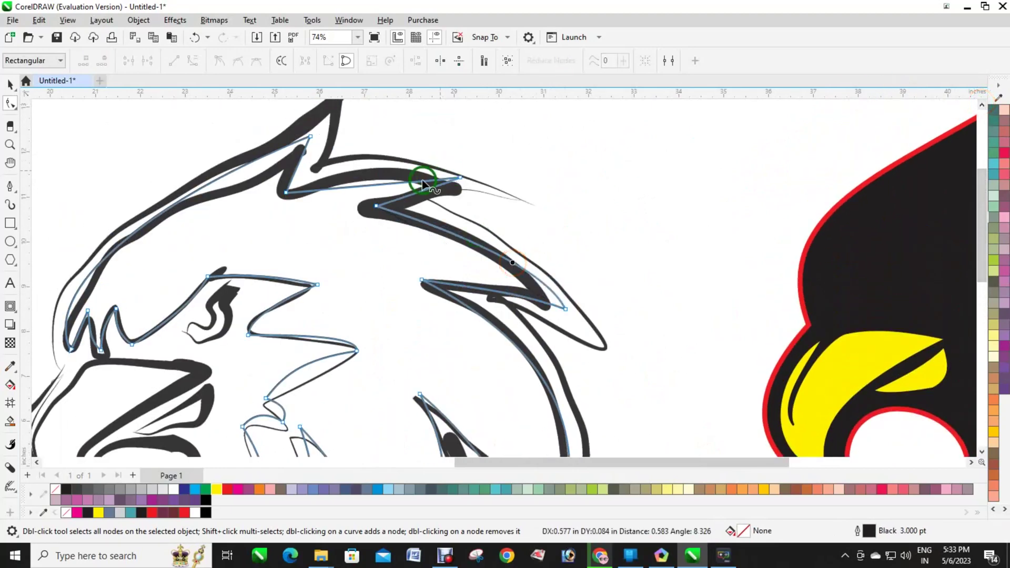
mouse_move(414, 184)
left_mouse_down()
mouse_move(408, 167)
mouse_move(464, 185)
mouse_move(429, 189)
mouse_move(427, 216)
left_mouse_up()
left_click_drag(515, 255, 503, 255)
left_click_drag(374, 174, 368, 174)
scroll(368, 174, "down", 2)
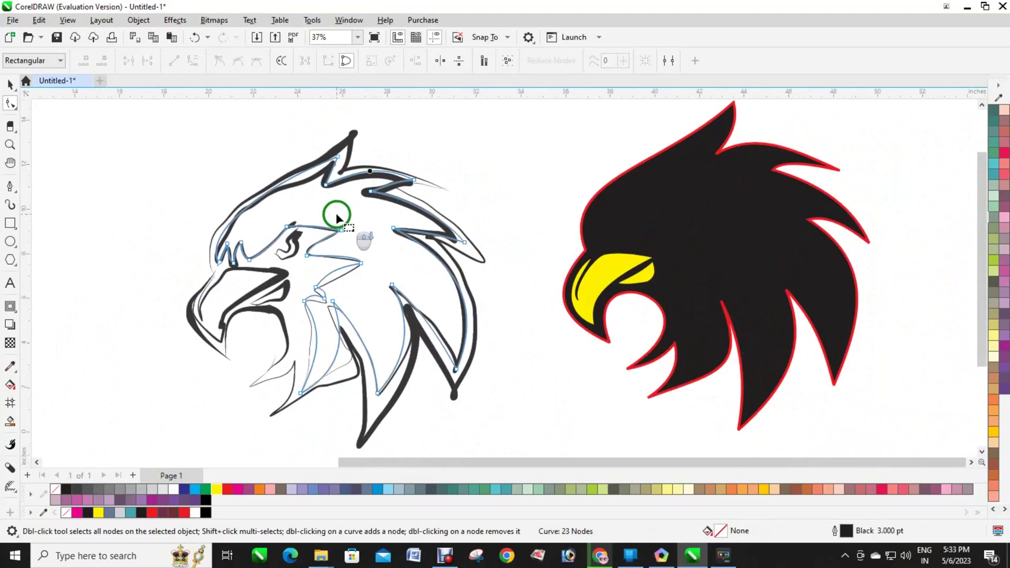
Step: Fill the inner head shape with white and position it over the black silhouette
left_click(9, 85)
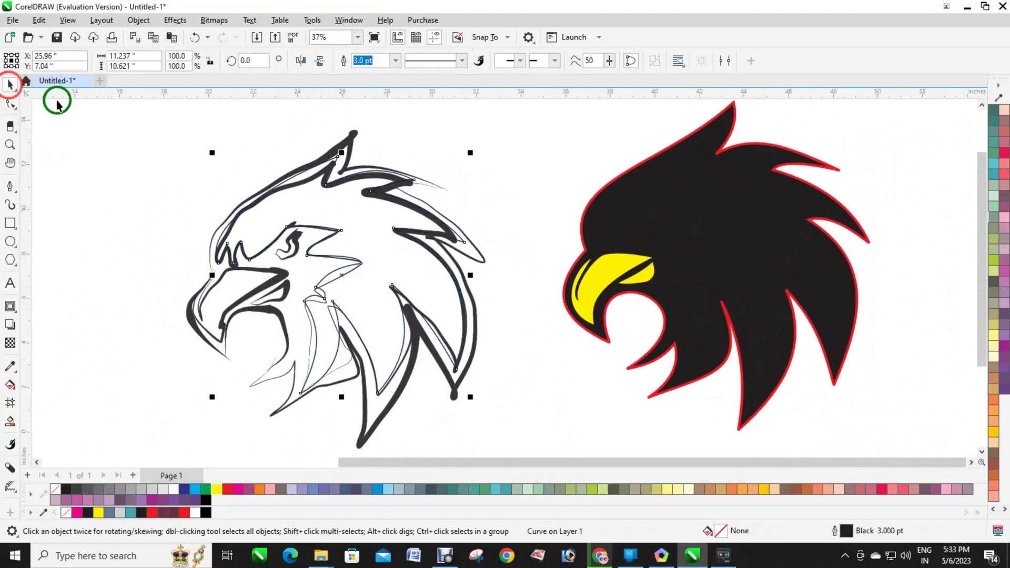
left_click(175, 489)
left_click_drag(367, 303, 746, 206)
key("Down")
left_click(762, 194)
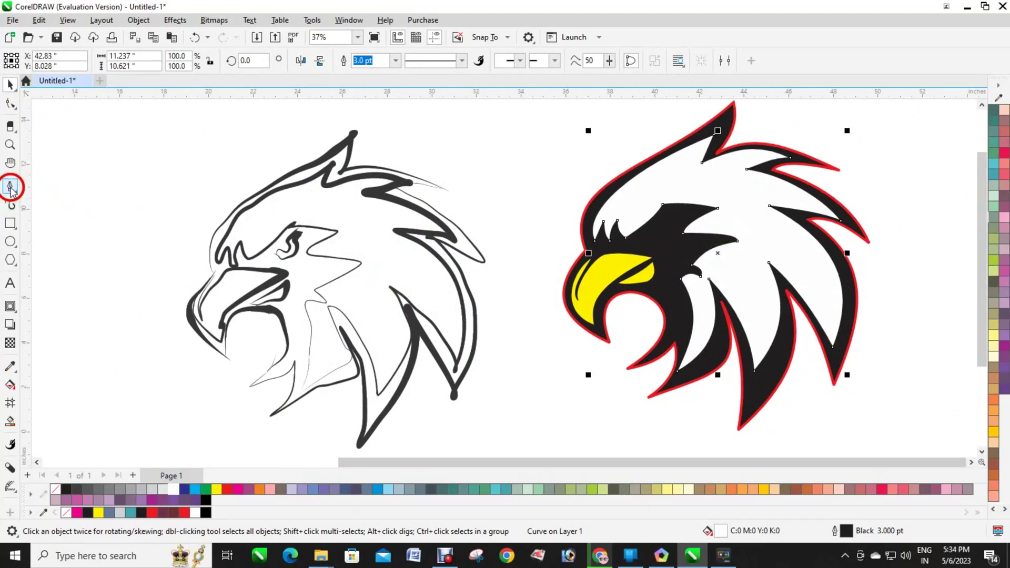
Step: Draw a narrow closed triangle about 0.8 by 2.6 inches on the silhouette's throat between the mouth opening and white neck feather
left_click(11, 186)
scroll(410, 350, "up", 2)
scroll(672, 377, "down", 2)
scroll(751, 354, "up", 3)
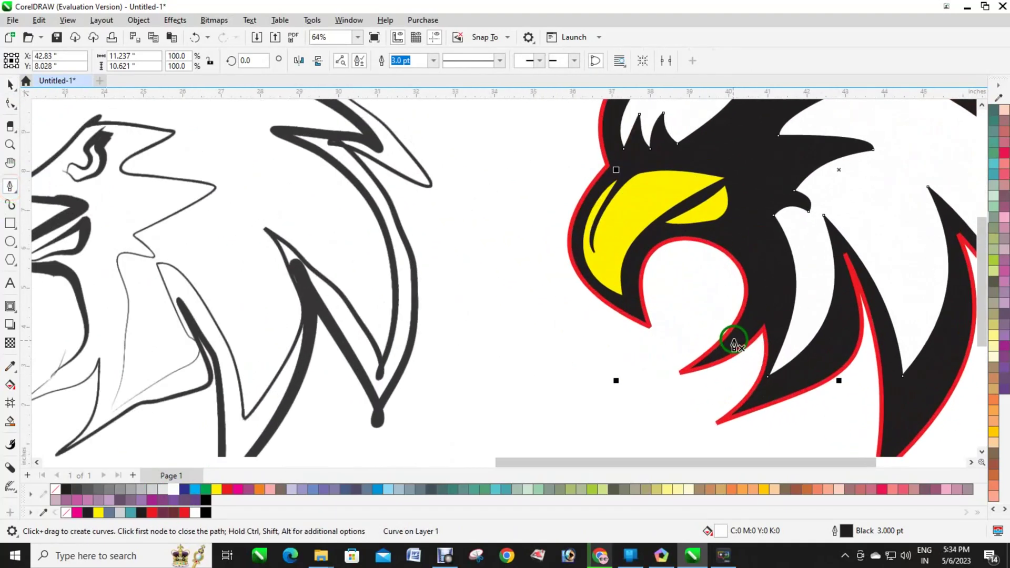
left_click(738, 337)
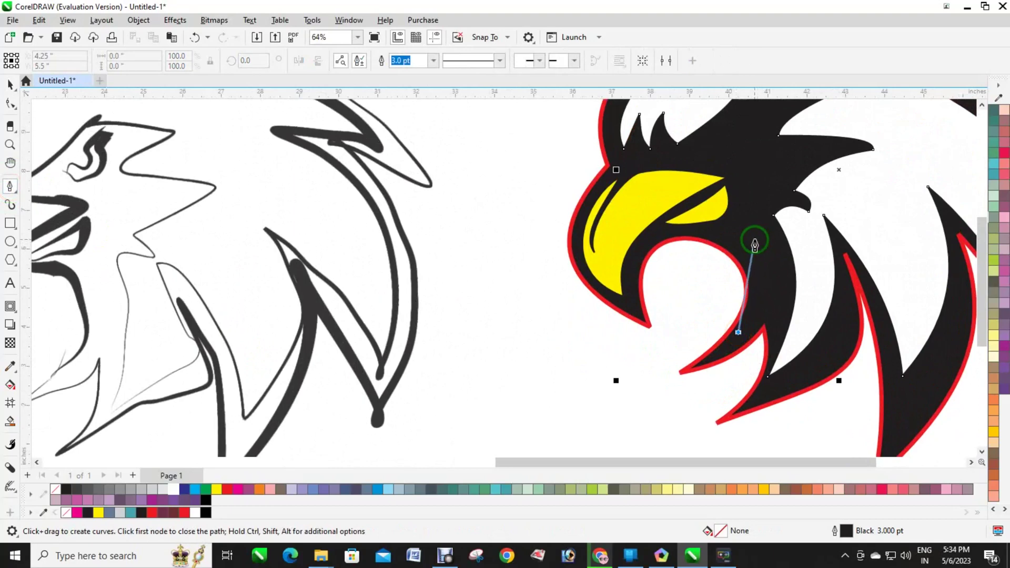
left_click(772, 227)
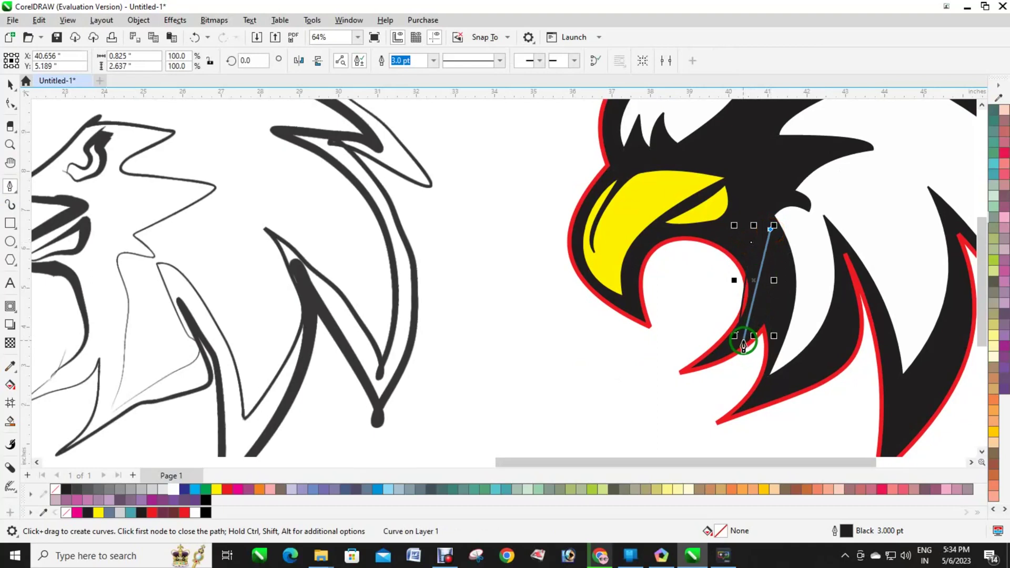
Step: Convert the throat triangle to curves, bow its long sides into a crescent and fill it with white
left_click(11, 104)
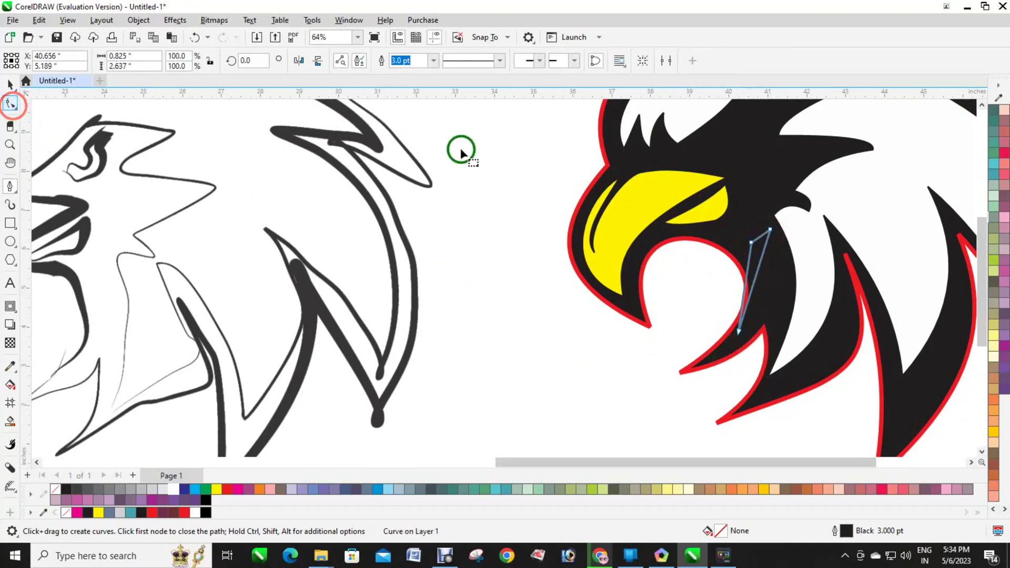
left_click(751, 270)
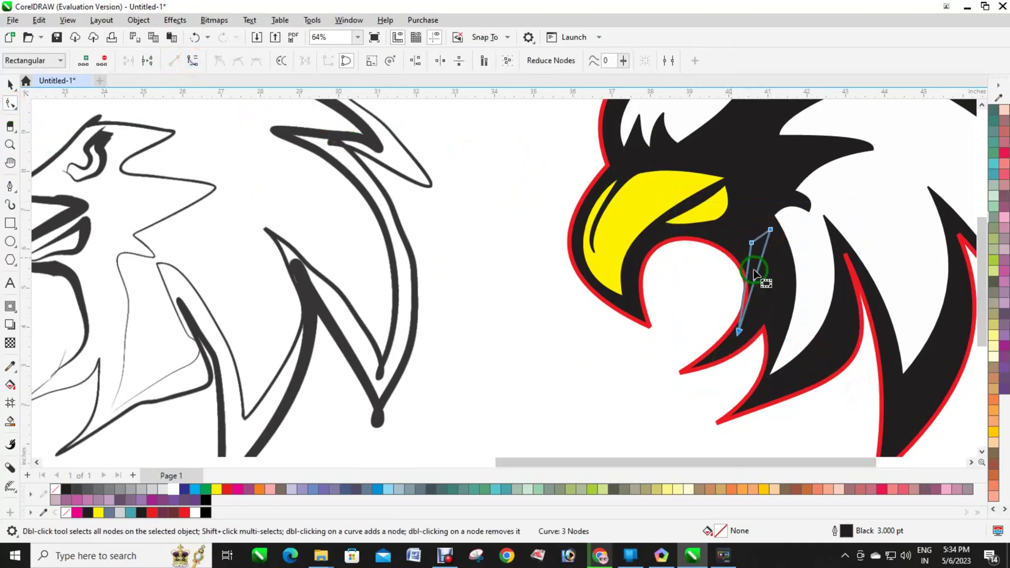
left_click_drag(759, 278, 784, 283)
left_click(751, 284)
left_click(191, 494)
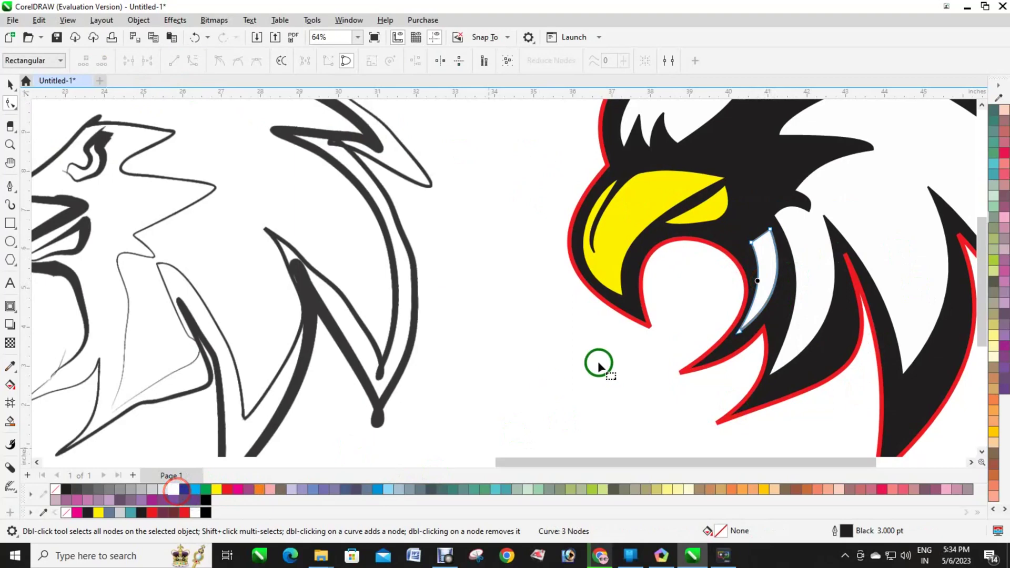
scroll(631, 337, "down", 3)
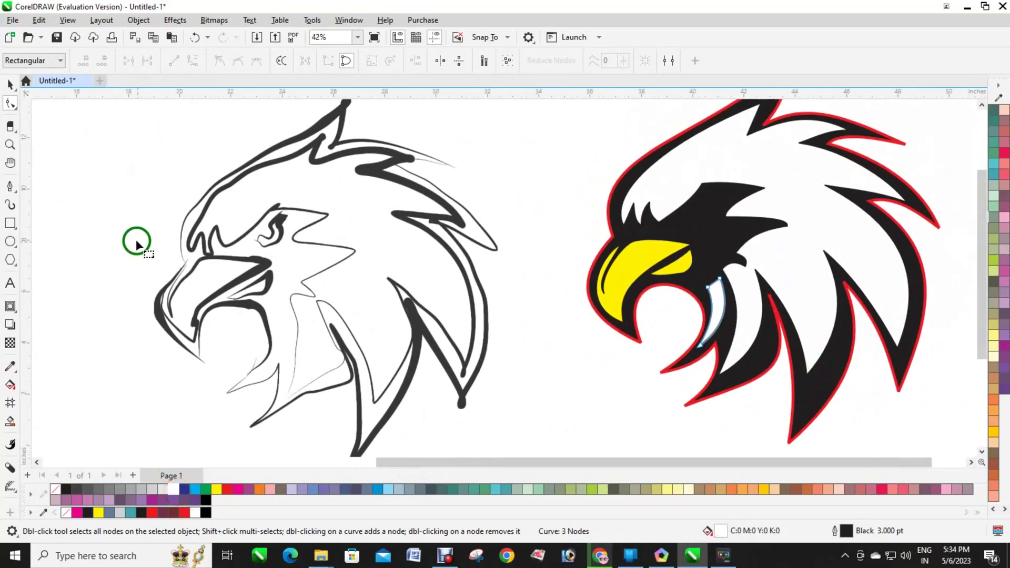
Step: Trace the eye on the sketch as a closed Pen tool outline of straight segments, about 1.4 by 1.3 inches
scroll(136, 237, "up", 1)
left_click(10, 185)
scroll(258, 264, "up", 2)
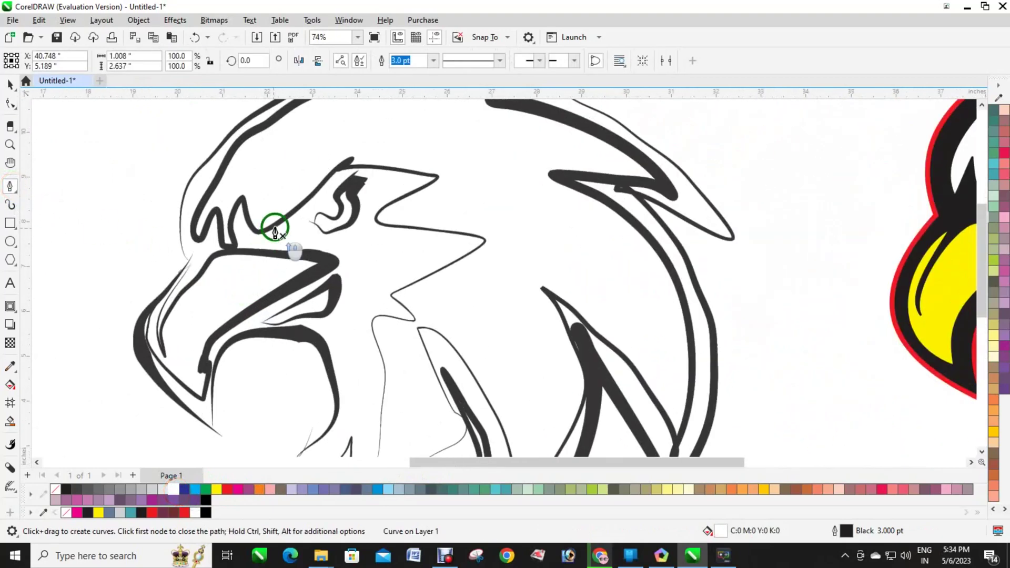
left_click(305, 227)
left_click(322, 211)
left_click(339, 193)
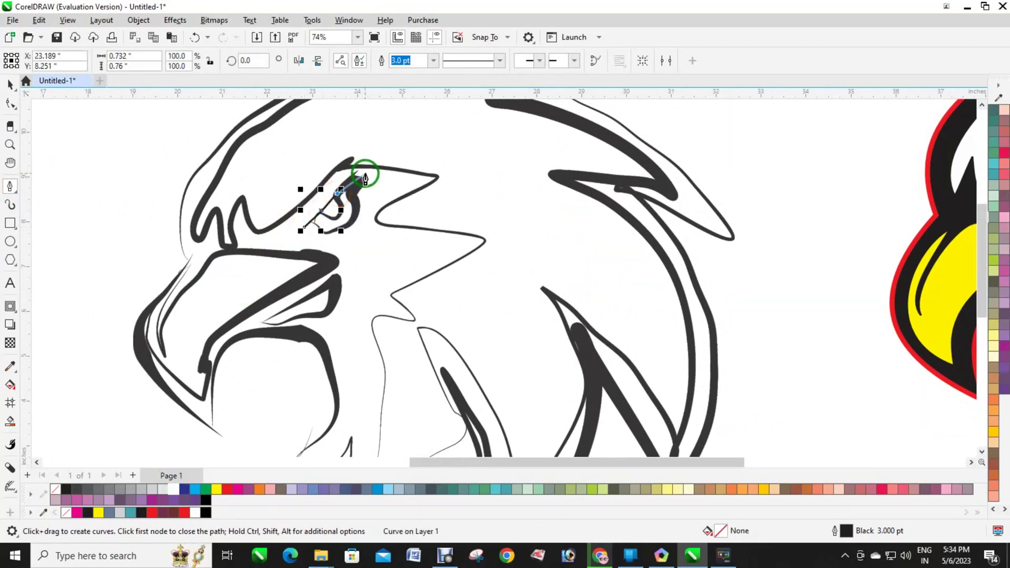
left_click_drag(367, 174, 359, 195)
left_click(328, 234)
left_click(324, 228)
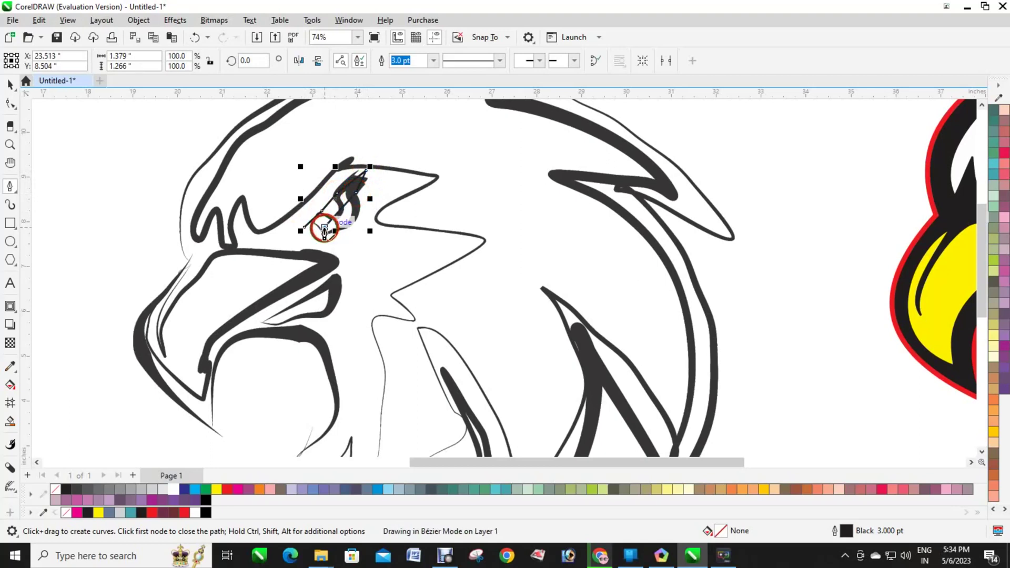
scroll(314, 231, "up", 3)
left_click_drag(317, 225, 295, 231)
left_click(298, 231)
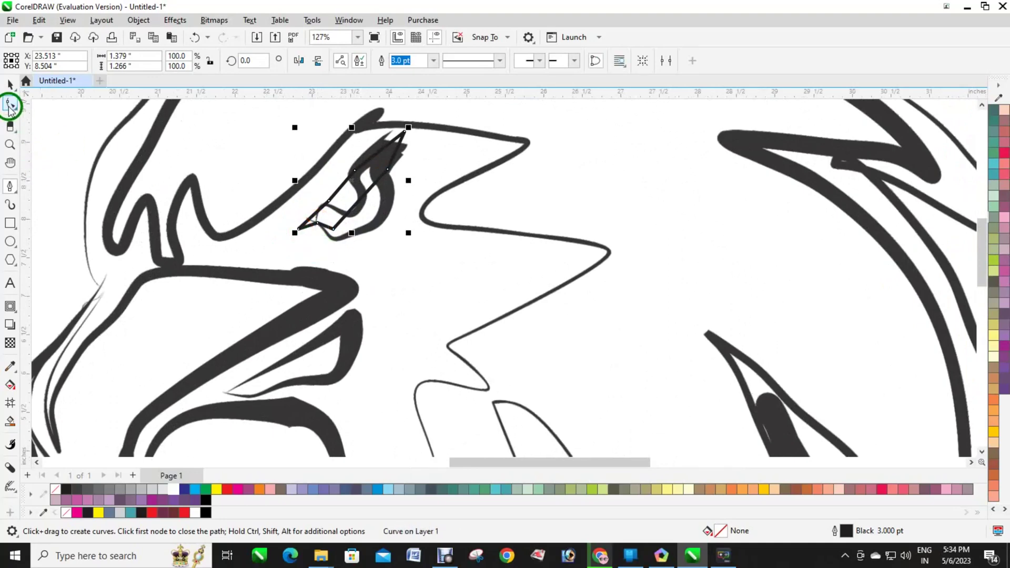
Step: Convert the eye outline to curves and bend its inner and outer edges into the sketched hooked shape
left_click(10, 105)
left_click(189, 61)
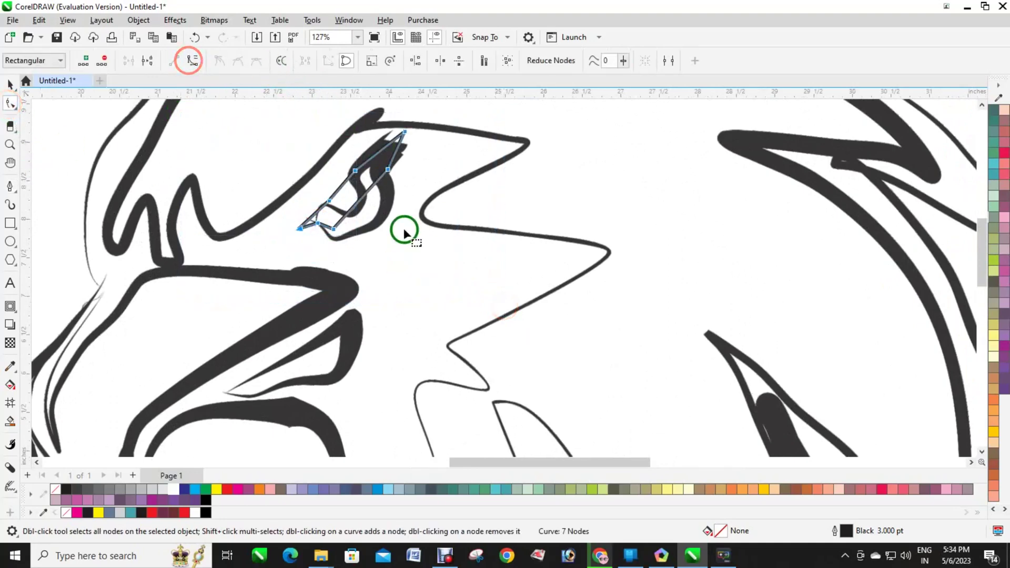
scroll(404, 231, "up", 1)
left_click_drag(338, 180, 380, 212)
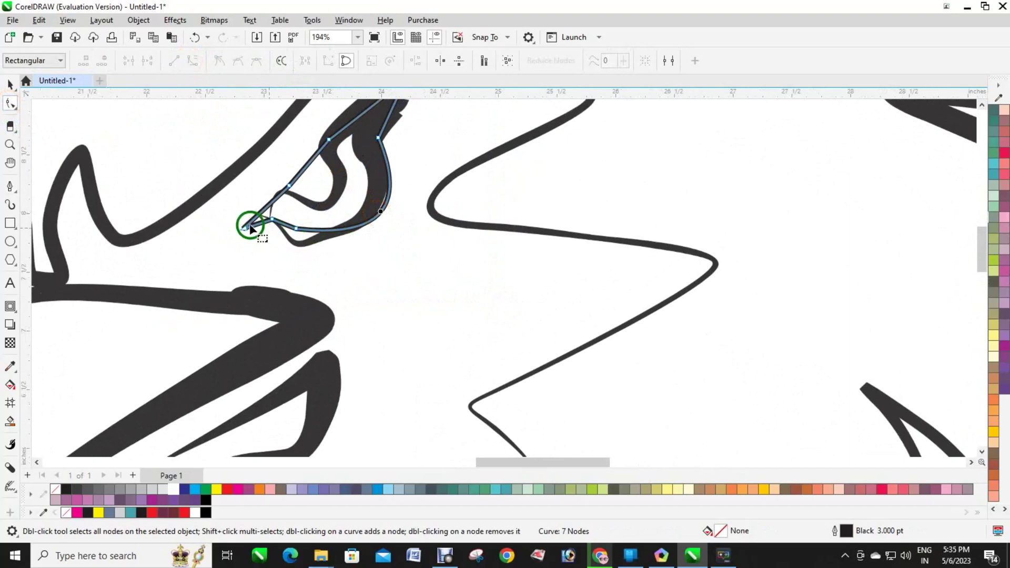
mouse_move(243, 232)
left_mouse_down()
mouse_move(217, 235)
mouse_move(247, 230)
left_mouse_up()
scroll(297, 195, "up", 1)
scroll(383, 153, "down", 2)
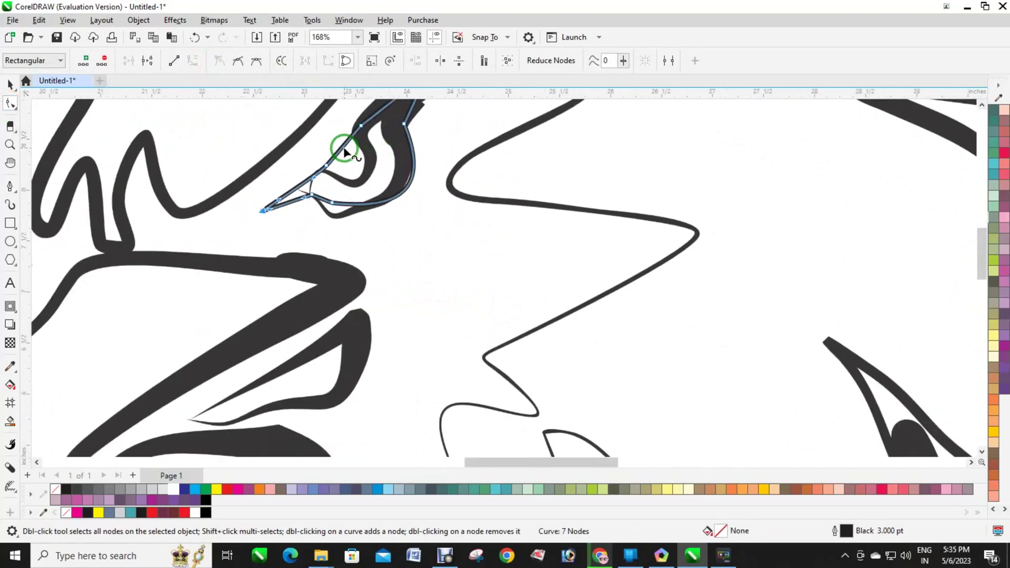
left_click_drag(344, 148, 366, 172)
left_click(982, 104)
left_click(402, 204)
left_click_drag(402, 204, 405, 216)
scroll(345, 235, "down", 2)
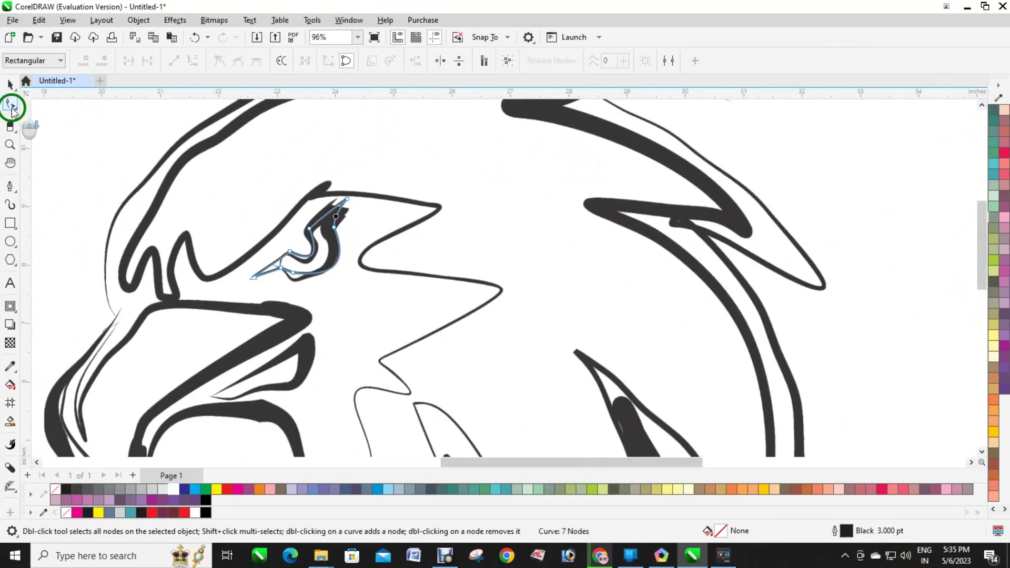
Step: Fill the eye shape with yellow and place it in the black area under the brow on the silhouette
left_click(215, 488)
scroll(118, 342, "down", 2)
left_click(10, 84)
left_click_drag(299, 244, 816, 215)
left_click_drag(736, 425, 823, 462)
scroll(819, 331, "down", 2)
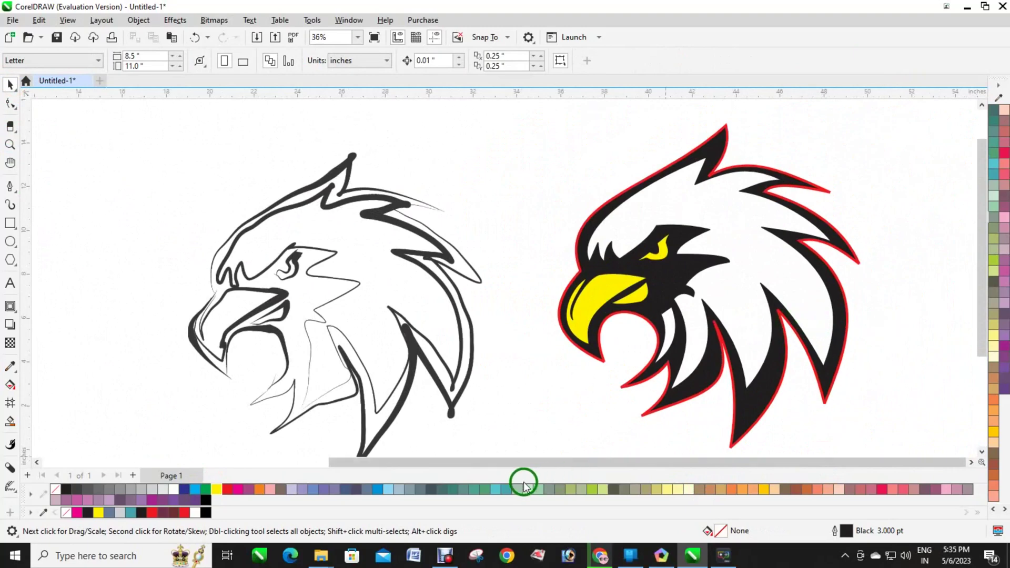
scroll(546, 465, "left", 1)
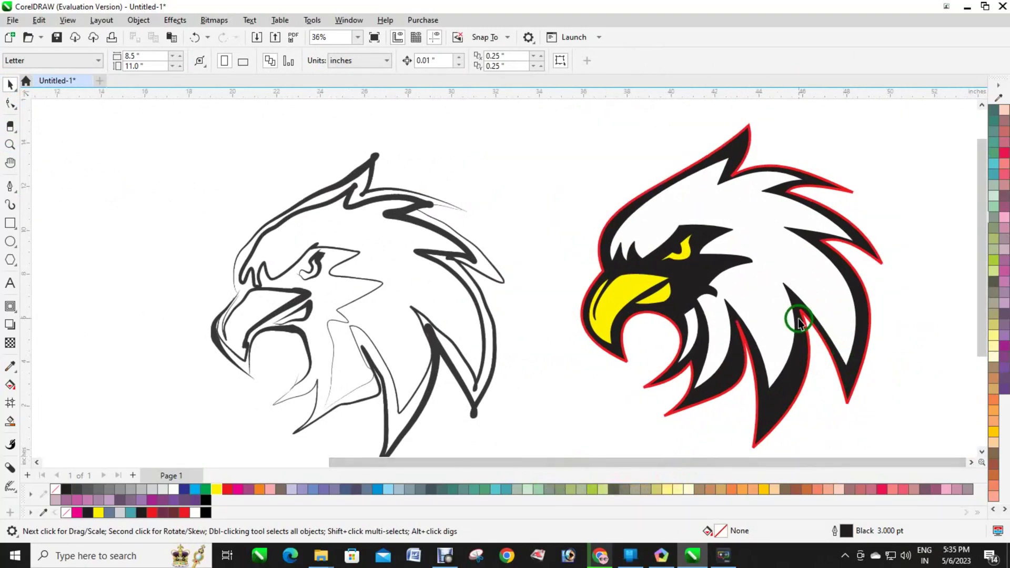
Step: Place a copy of the white inner head shape slightly down and to the right of the original and fill it with black
left_click(774, 230)
left_click_drag(746, 213, 754, 219)
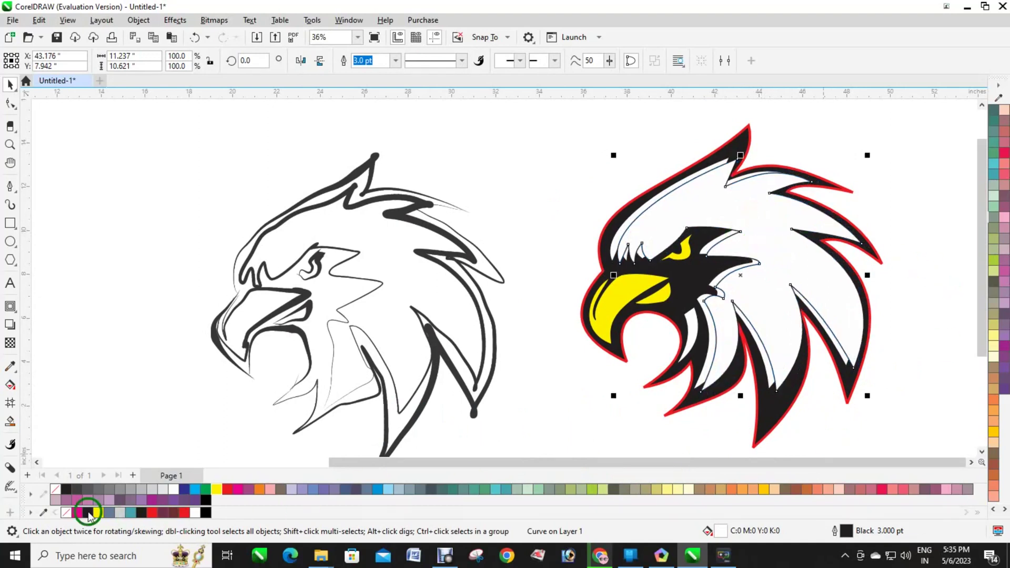
left_click(64, 489)
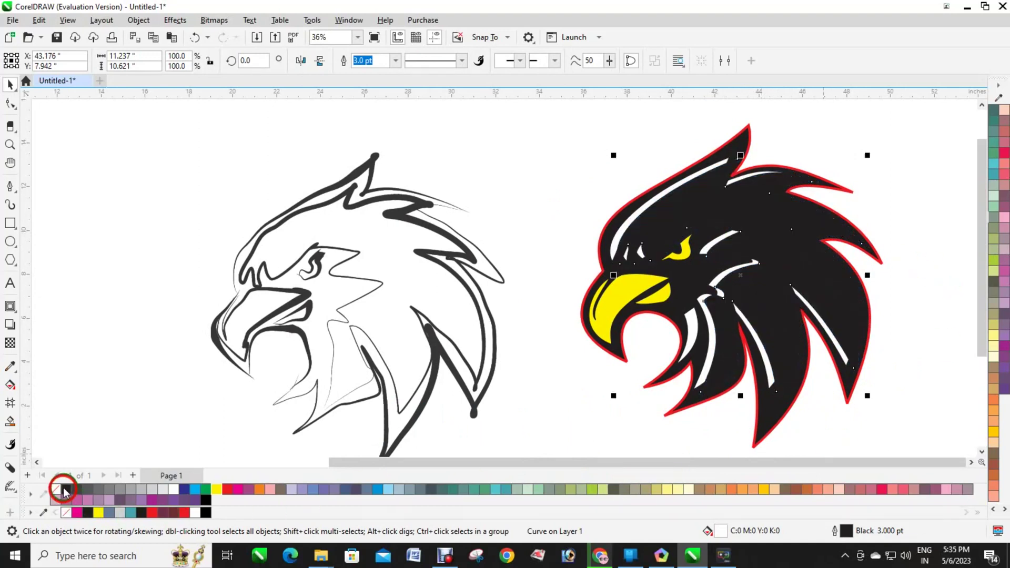
Step: Smart-fill the white slivers along the forehead, between the brow feathers and behind the eye with Desert Blue and a 0.5 pt outline
left_click(9, 421)
scroll(640, 221, "up", 3)
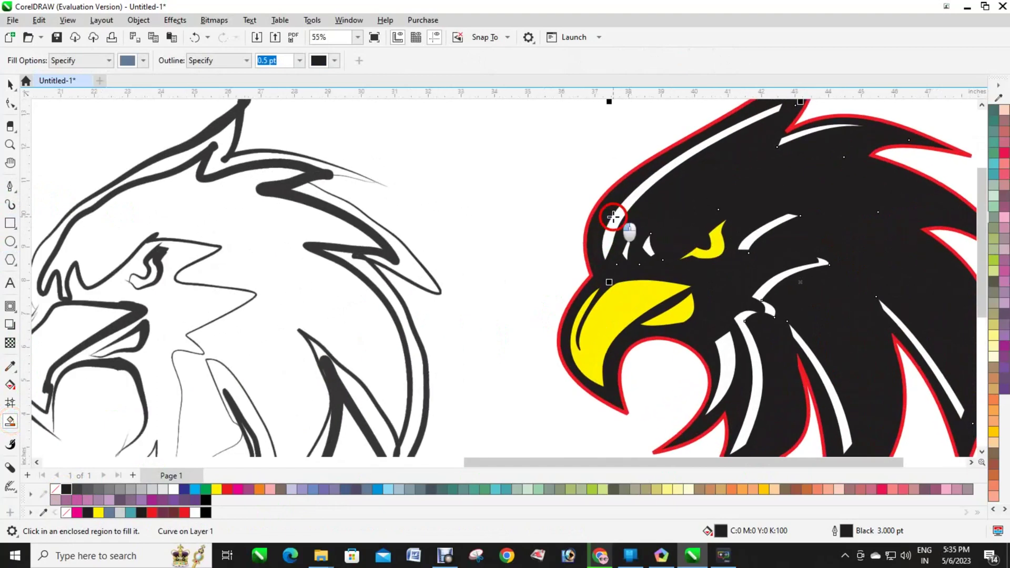
left_click(613, 217)
scroll(634, 257, "up", 1)
left_click(626, 248)
left_click(650, 246)
left_click(778, 231)
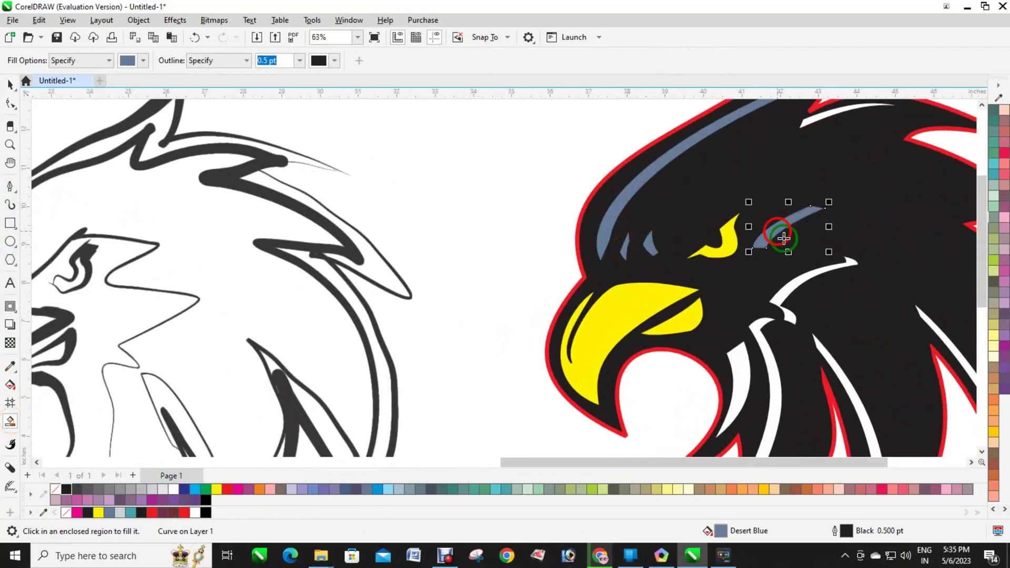
Step: Smart-fill the remaining white slivers on the cheek, throat, neck feathers and top crest feather with Desert Blue
left_click(815, 272)
left_click(762, 330)
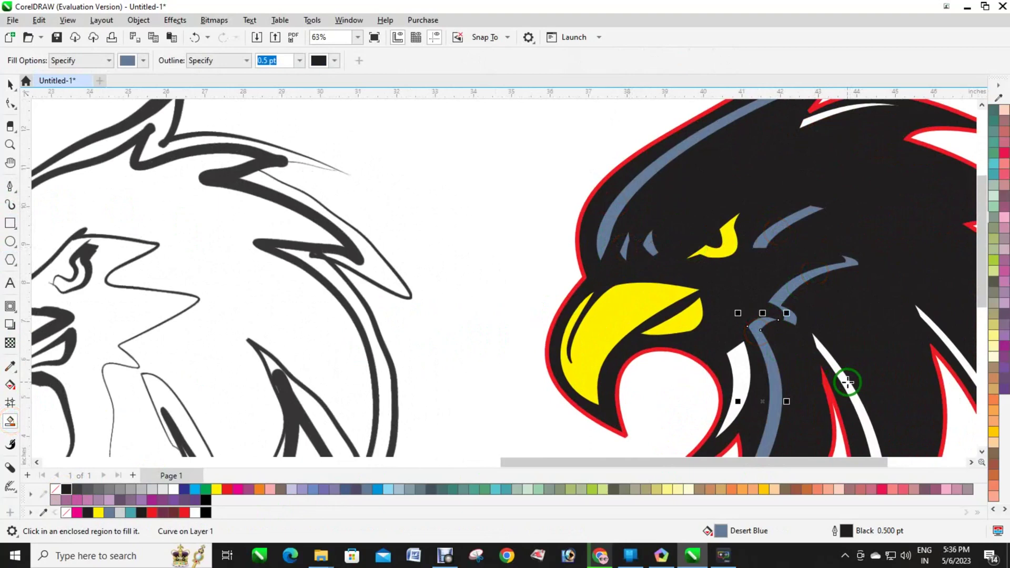
left_click(937, 342)
left_click_drag(760, 462, 852, 453)
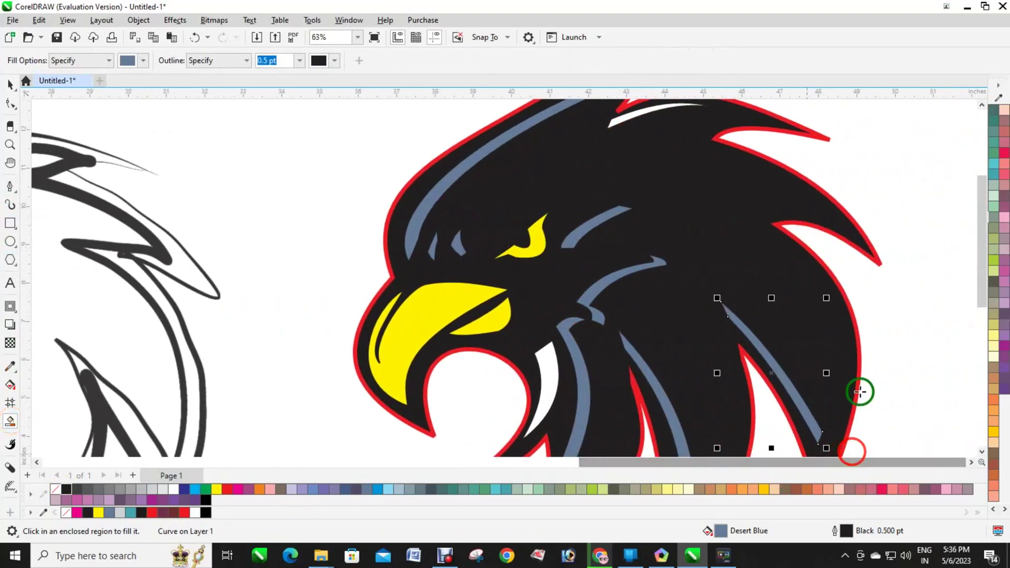
scroll(854, 407, "down", 5)
left_click(765, 270)
Step: Delete the black copy of the inner head shape that covers the white head
left_click(9, 85)
left_click(805, 314)
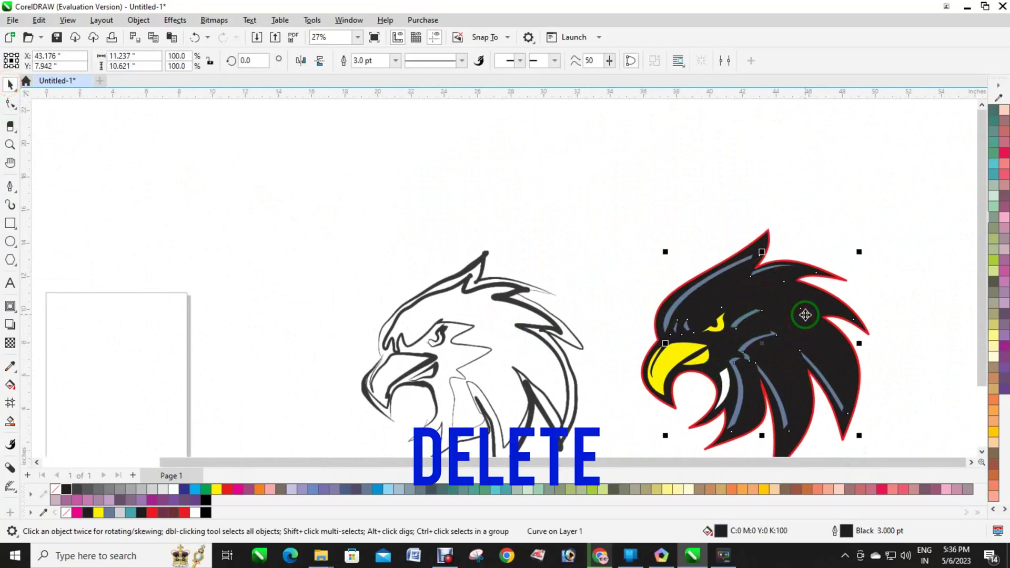
key("Delete")
Step: Recolor the long forehead sliver and the small brow feather slivers from blue to 20% Black
scroll(839, 345, "up", 3)
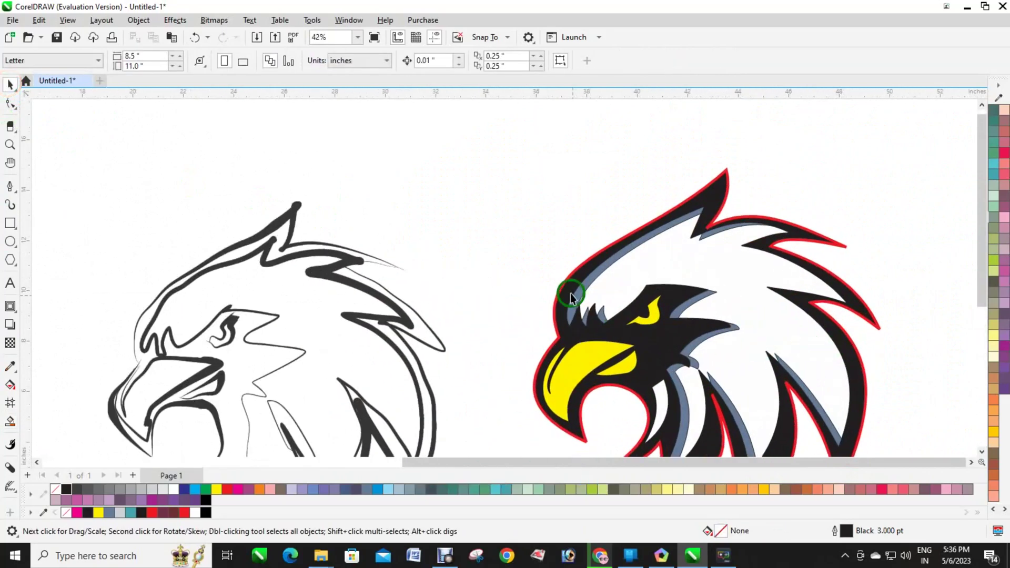
left_click(575, 299)
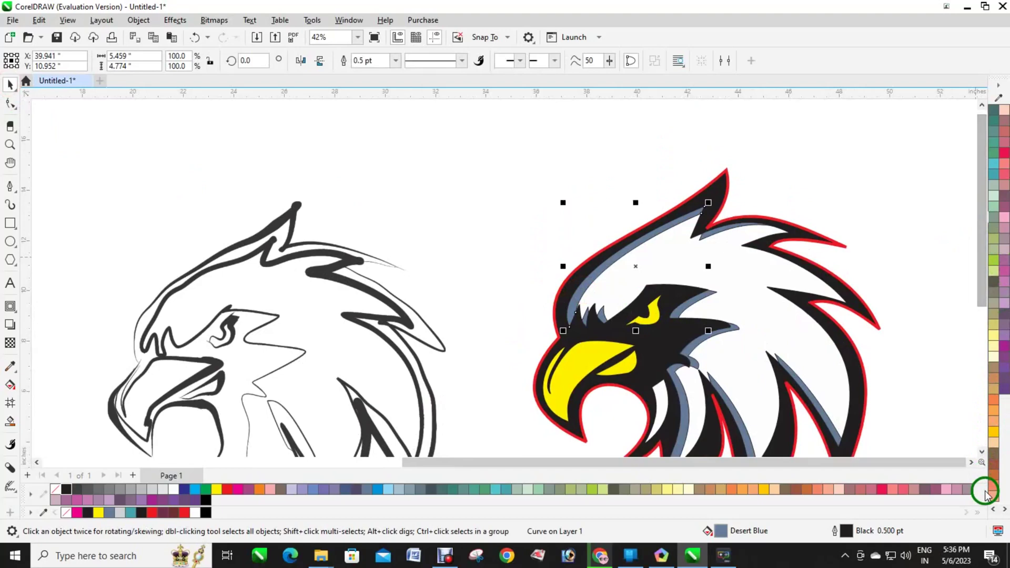
left_click(989, 515)
left_click(994, 216)
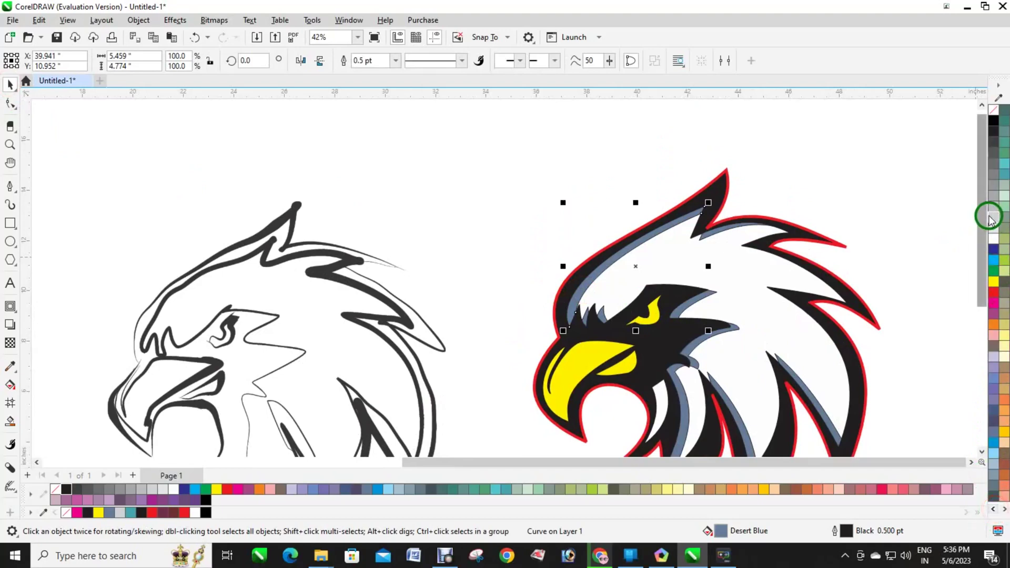
scroll(585, 322, "up", 2)
left_click(585, 315)
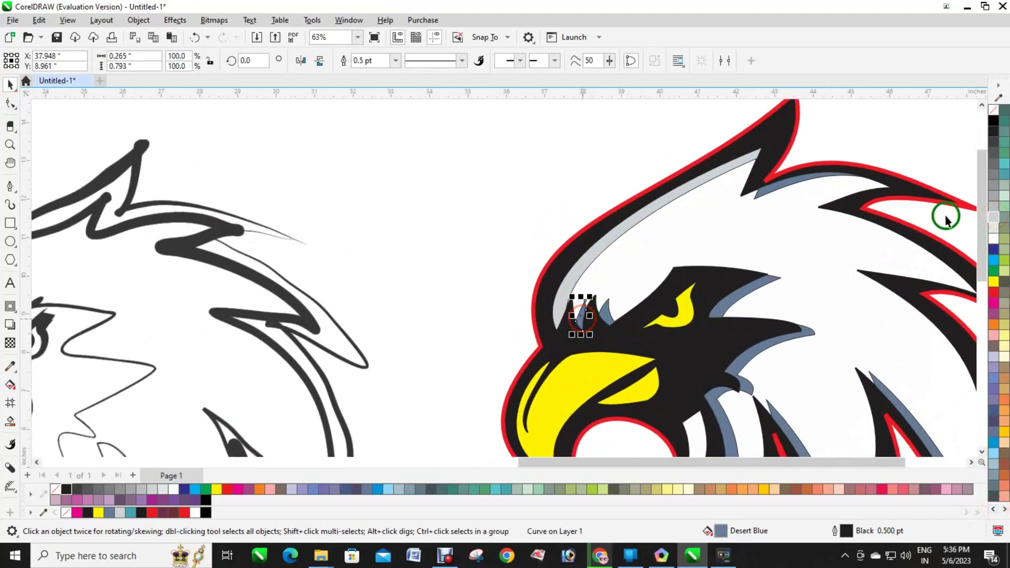
left_click(993, 216)
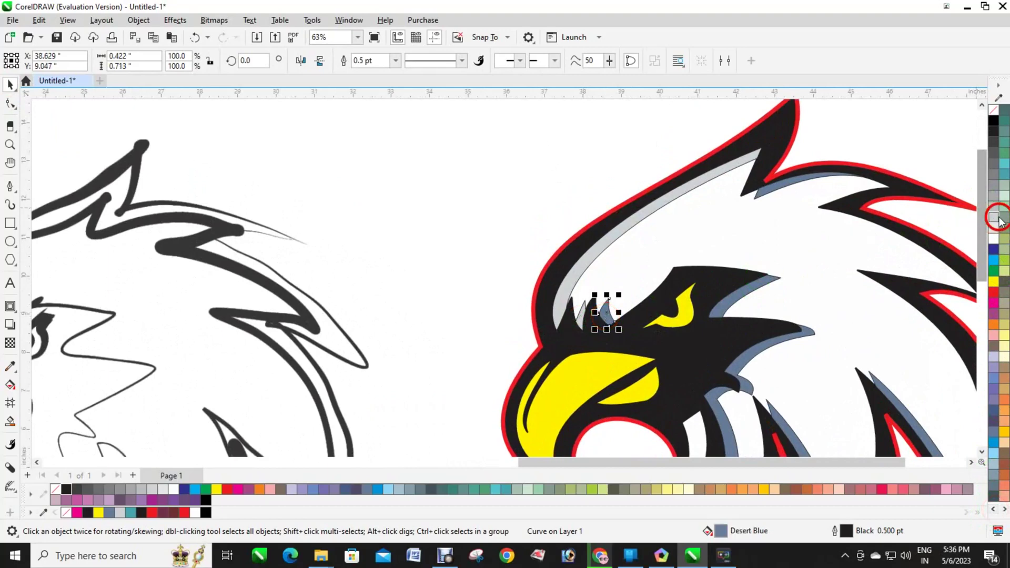
Step: Recolor the slivers behind the eye, on the cheek, on the throat and under the top crest feather to 20% Black
left_click(745, 297)
left_click(993, 216)
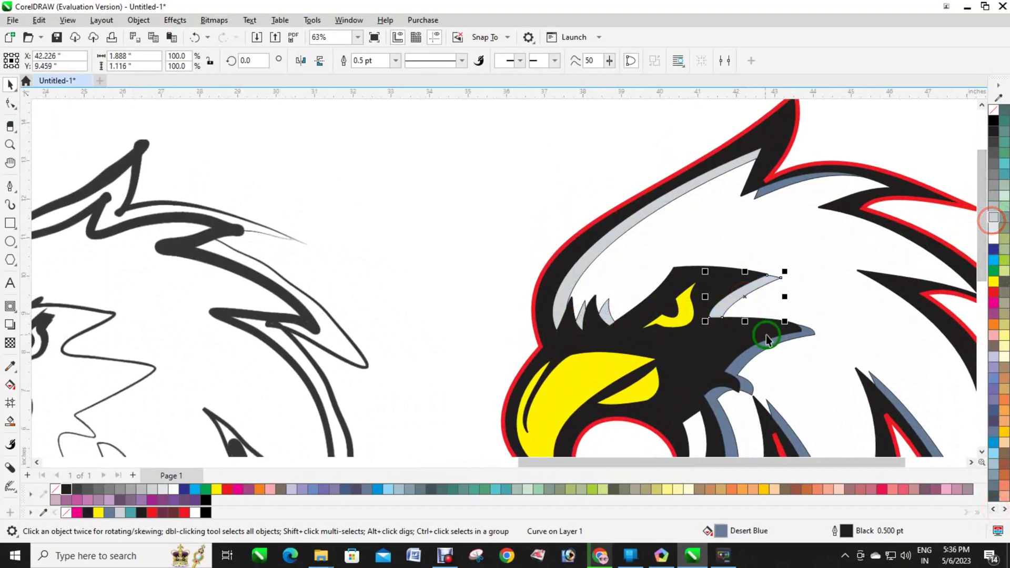
left_click(791, 333)
left_click(994, 216)
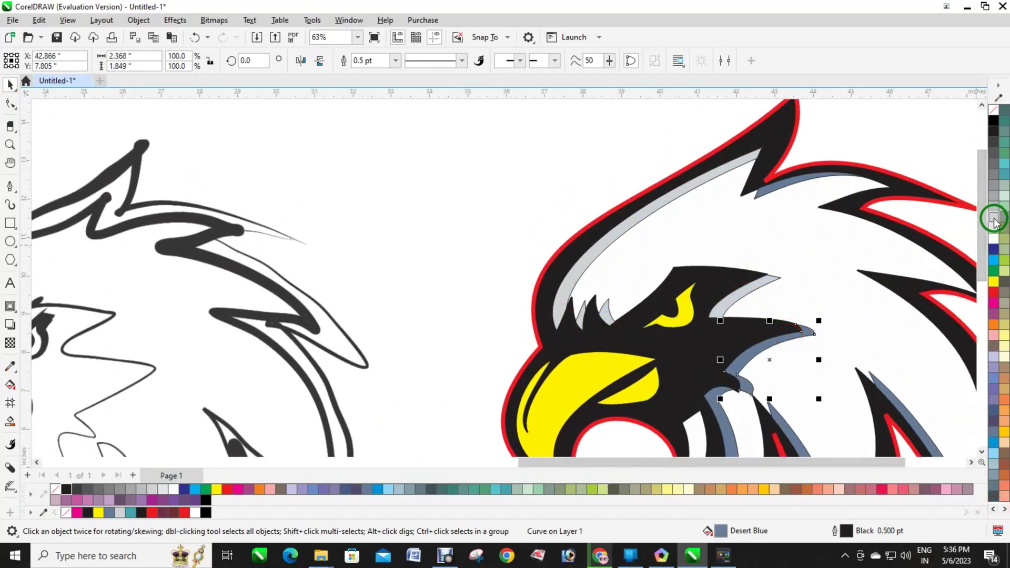
left_click(713, 412)
left_click(993, 215)
left_click(790, 184)
left_click(992, 221)
left_click(717, 393)
left_click(994, 217)
Step: Recolor the two long blue slivers on the neck feathers to 20% Black
scroll(809, 383, "down", 1)
left_click(803, 431)
left_click(994, 219)
left_click_drag(782, 463, 839, 467)
scroll(826, 406, "down", 2)
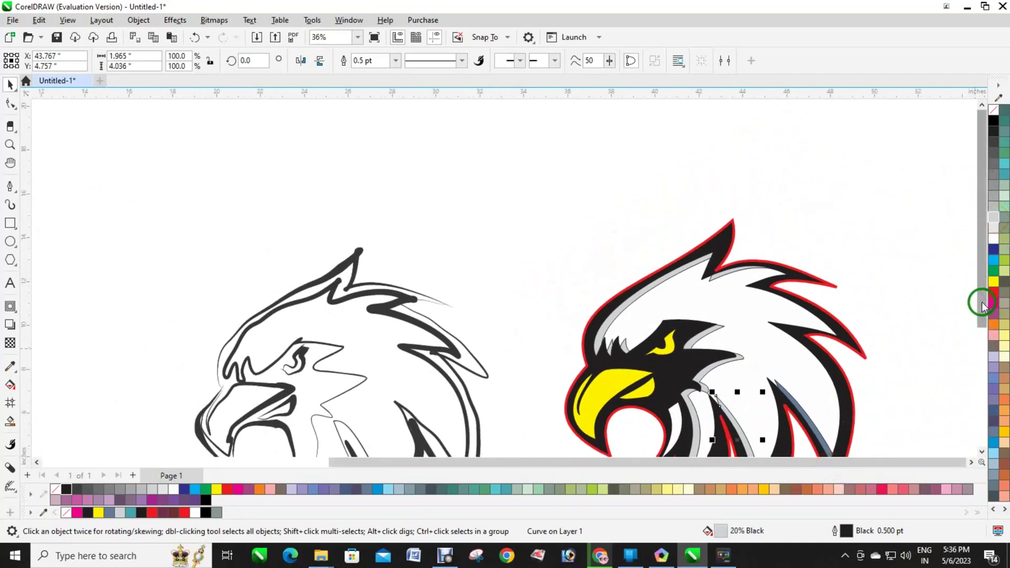
left_click_drag(981, 300, 983, 354)
scroll(927, 314, "up", 1)
left_click(784, 271)
left_click(994, 218)
left_click(913, 286)
scroll(818, 305, "down", 2)
scroll(817, 308, "up", 2)
Step: Apply a yellow-to-red linear fountain fill to the upper beak, running from the beak's tip up toward the brow
left_click(562, 261)
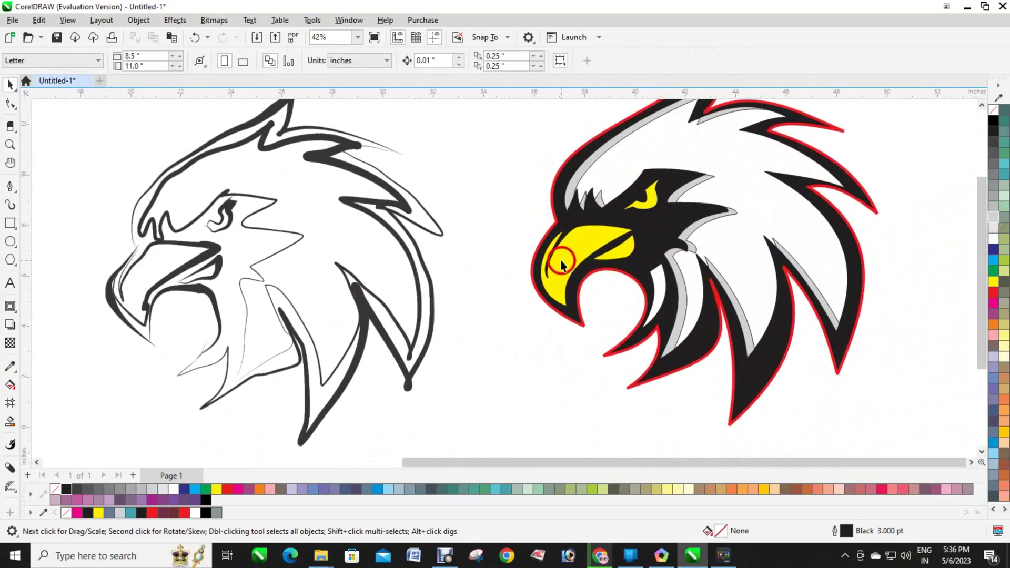
left_click(10, 385)
left_click_drag(558, 302, 583, 243)
left_click(604, 229)
left_click_drag(625, 299, 725, 257)
left_click(738, 239)
left_click_drag(585, 242, 605, 206)
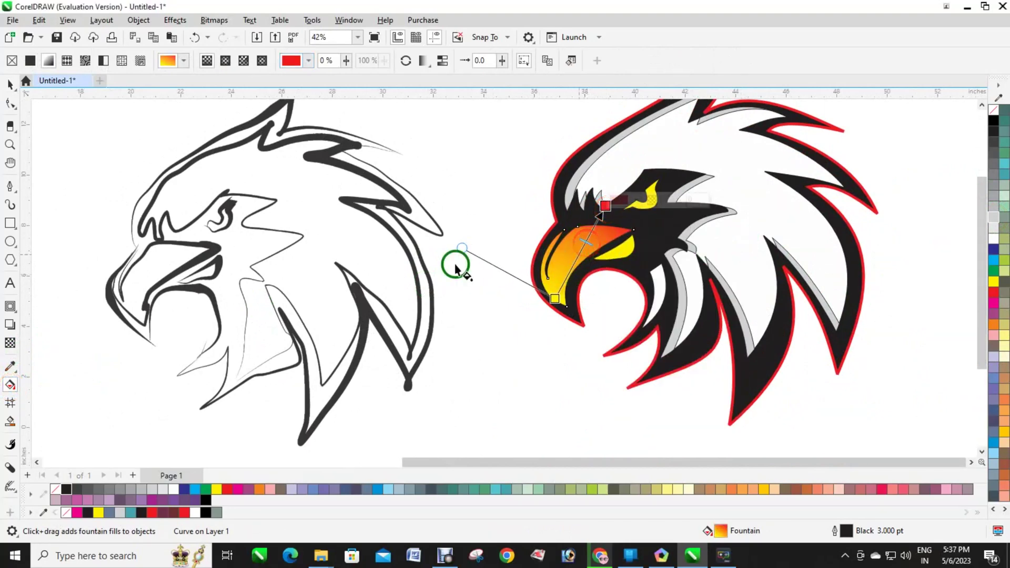
Step: Repeat the yellow-to-red fountain fill on the lower beak and the eye, and adjust the direction of the eye's gradient
left_click(626, 252)
left_click(39, 20)
left_click(67, 108)
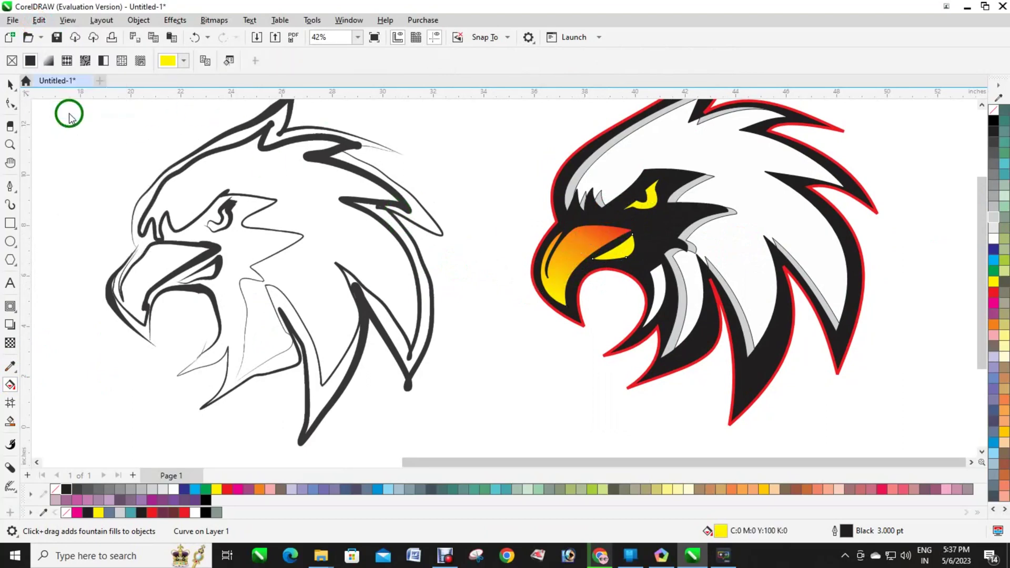
left_click(523, 300)
left_click(630, 257)
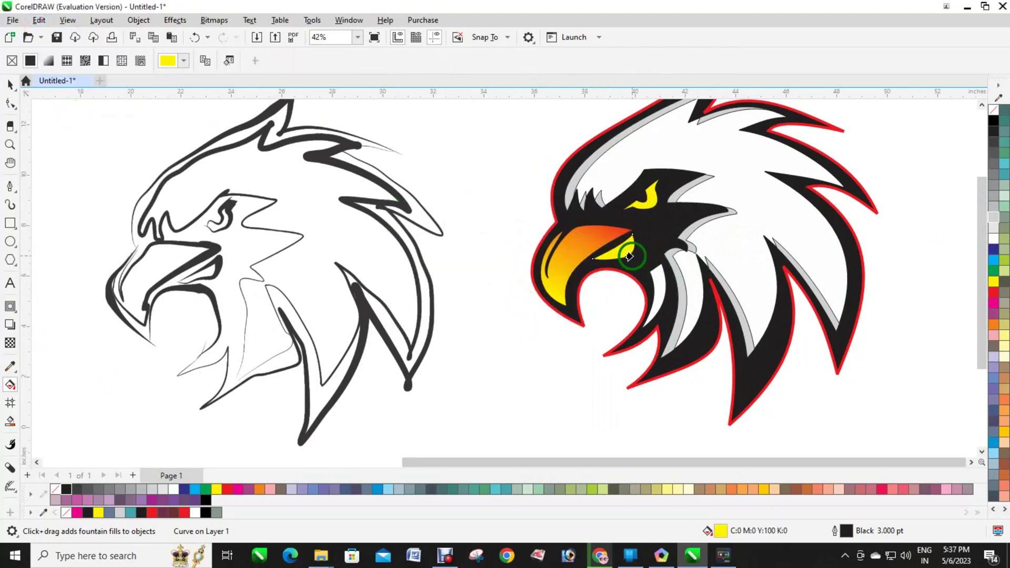
left_click(647, 199)
key("ctrl+r")
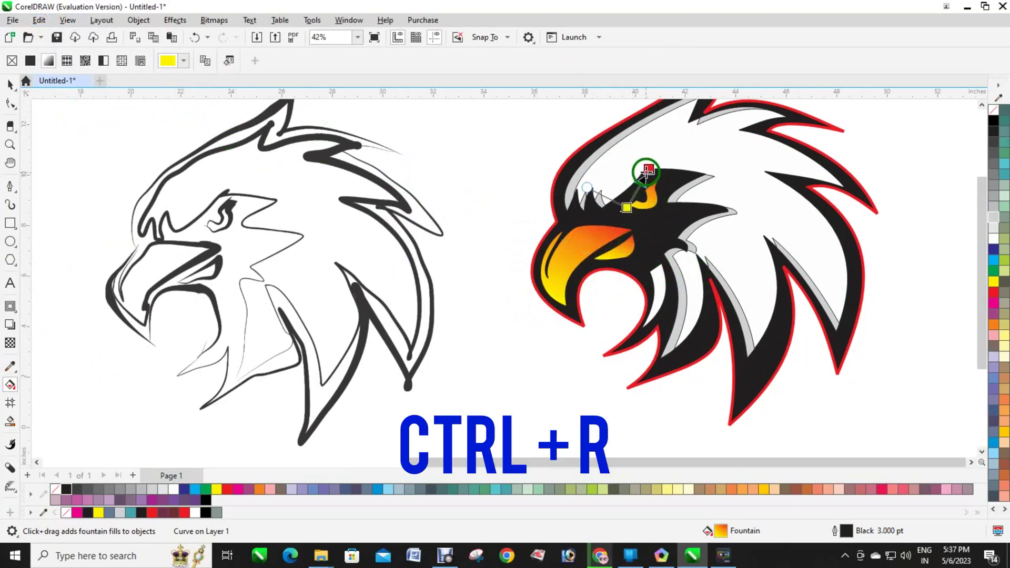
left_click(633, 168)
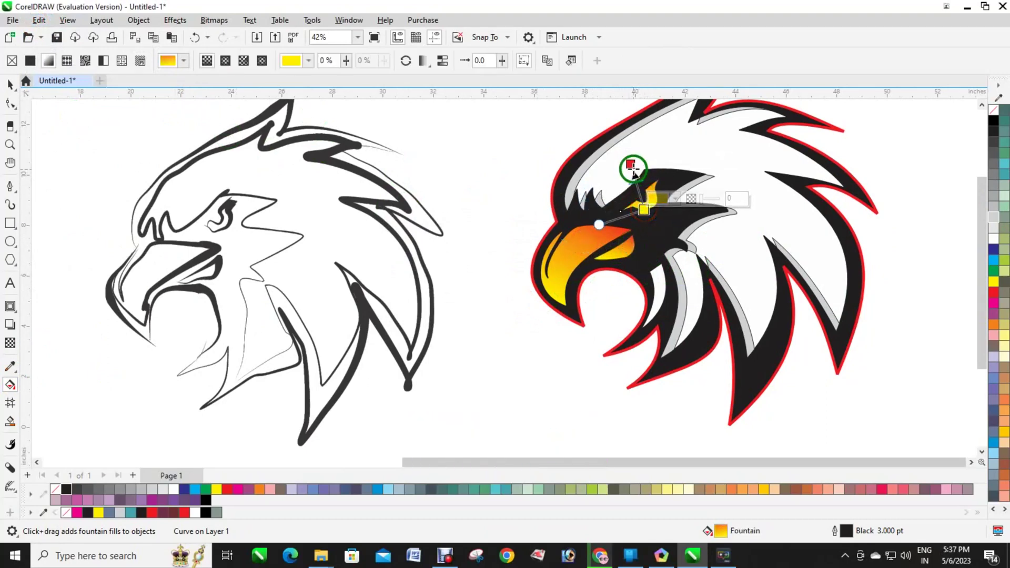
left_click_drag(632, 168, 646, 170)
Step: Select all shapes of the colored eagle head and set their outline width to None
left_click(11, 84)
scroll(444, 228, "down", 3)
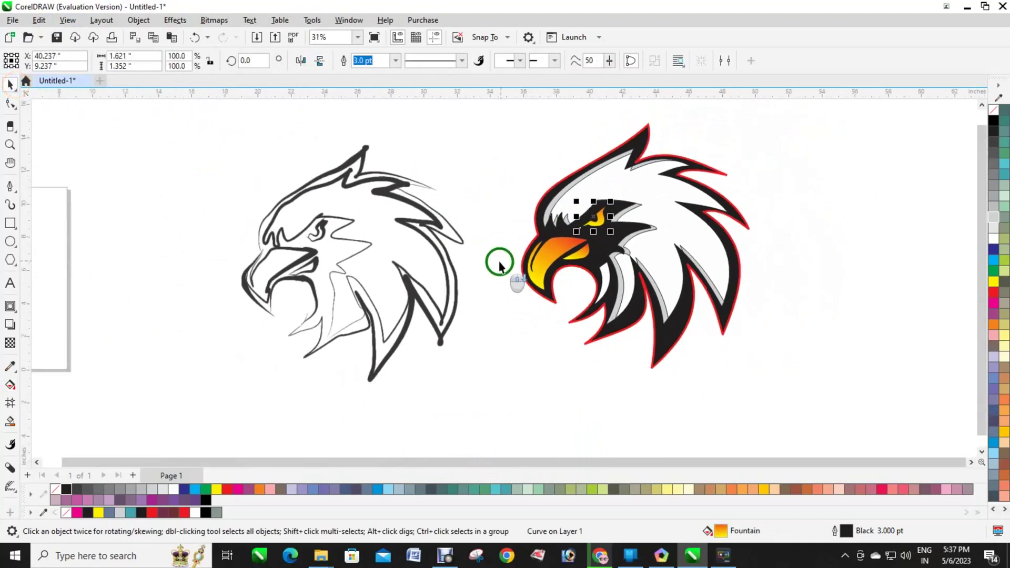
left_click_drag(490, 120, 765, 416)
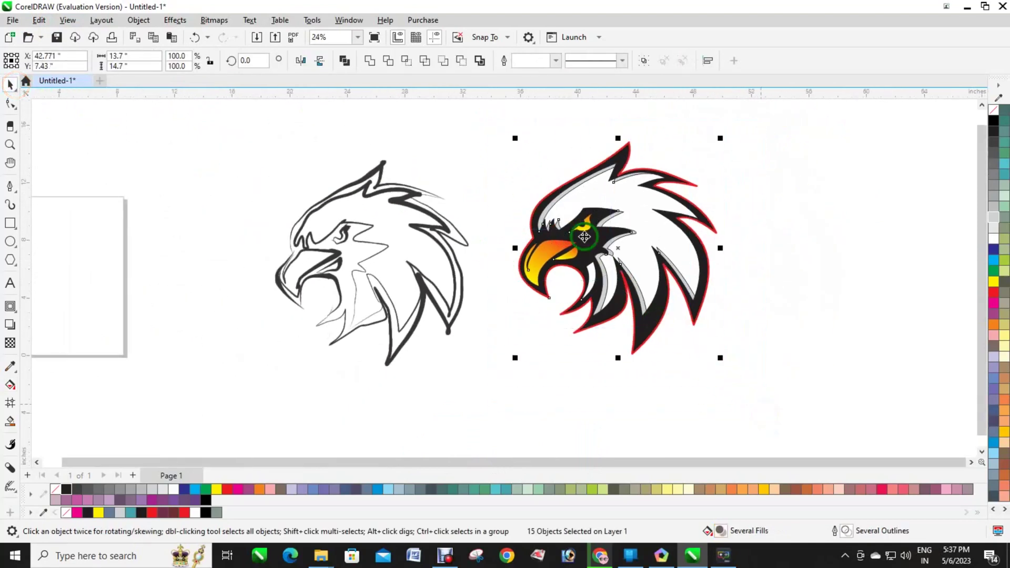
left_click(556, 62)
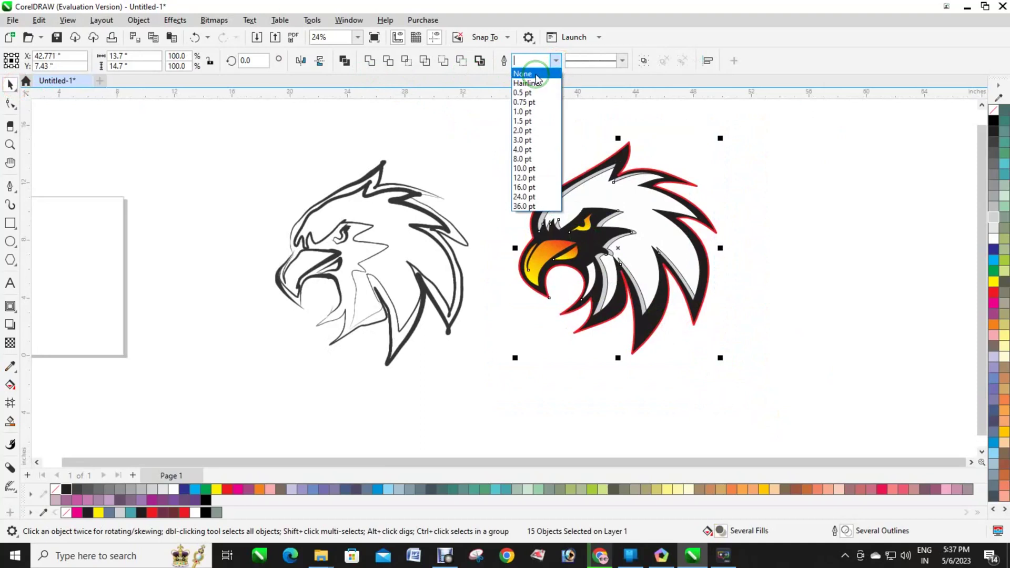
left_click(534, 74)
left_click(776, 271)
Step: Add a one-step black outside contour with an offset of about 0.23 inches around the black eagle silhouette
scroll(715, 316, "up", 1)
left_click(647, 321)
left_click(10, 306)
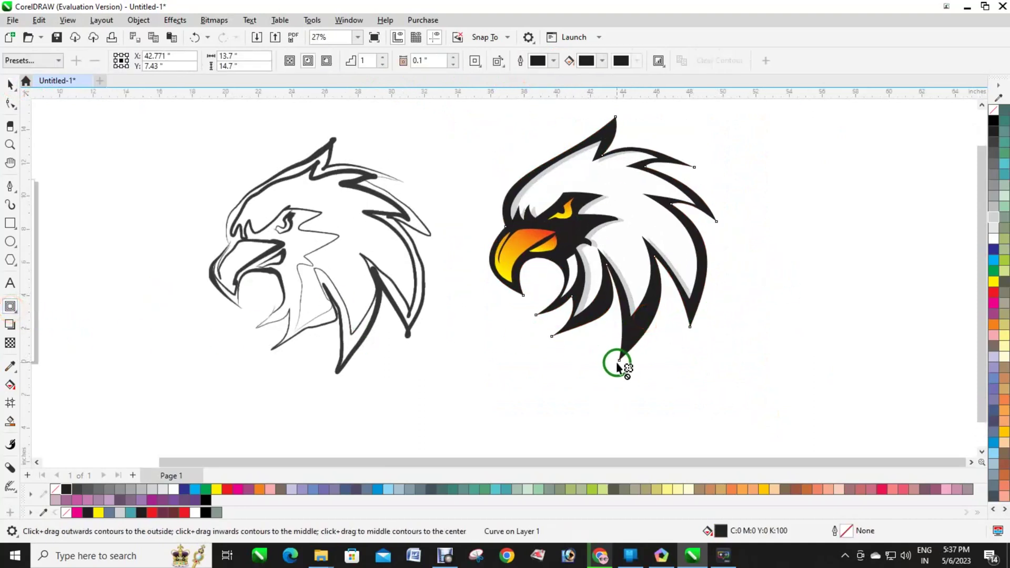
left_click_drag(620, 362, 629, 369)
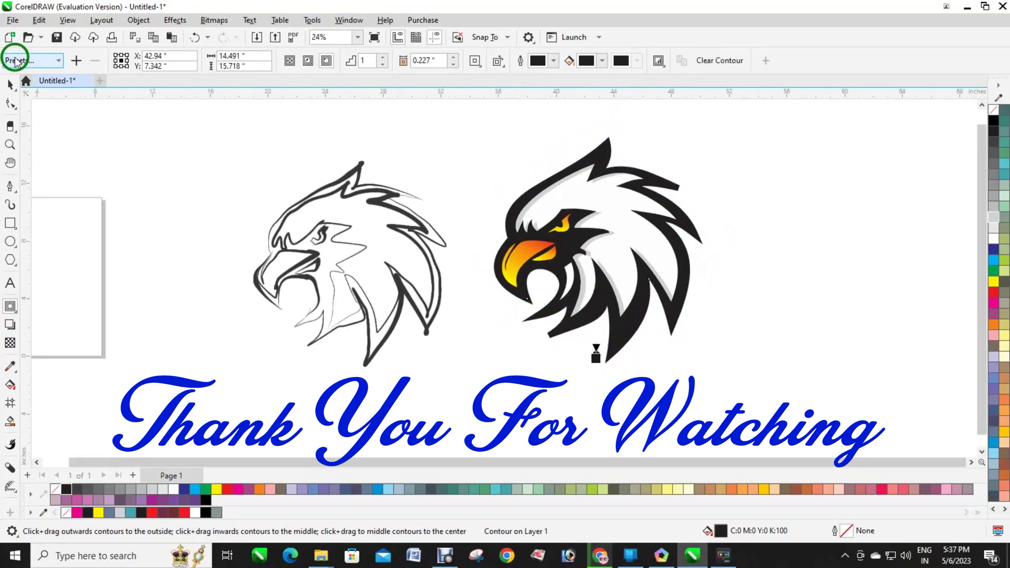
left_click(10, 84)
scroll(718, 377, "down", 1)
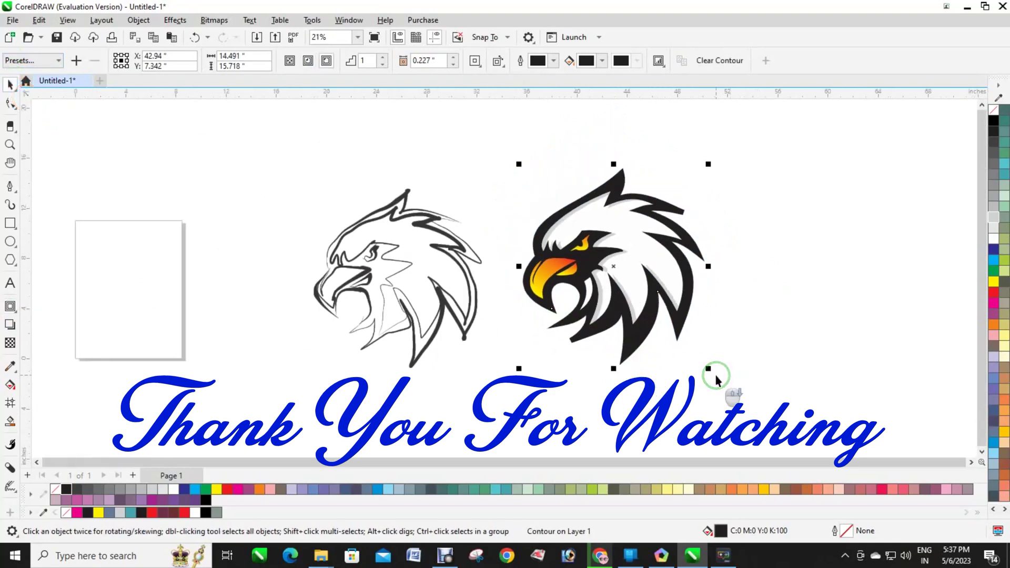